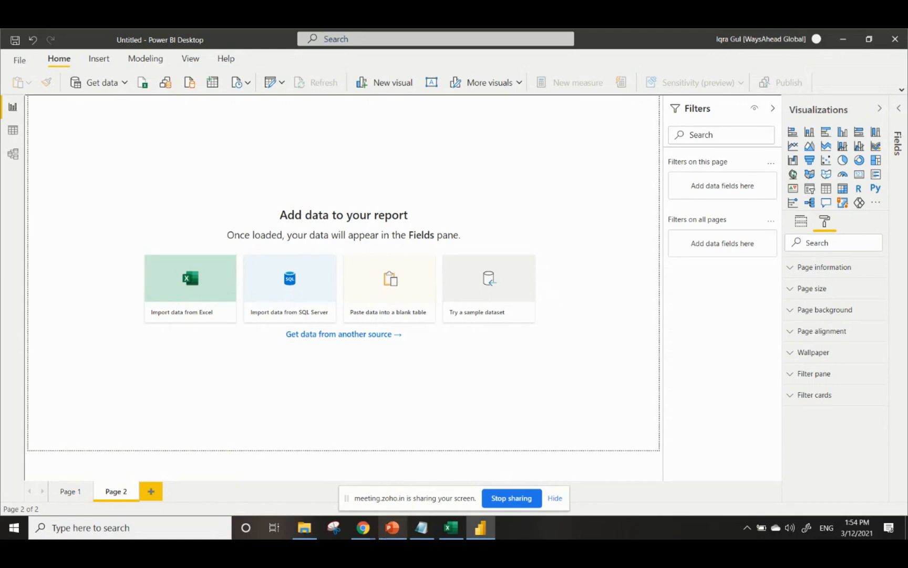
Step: Switch to Chrome to check the attendees' replies in the webinar Q&A, and return to Power BI Desktop
{"action": "mouse_move", "coordinate": [366, 532]}
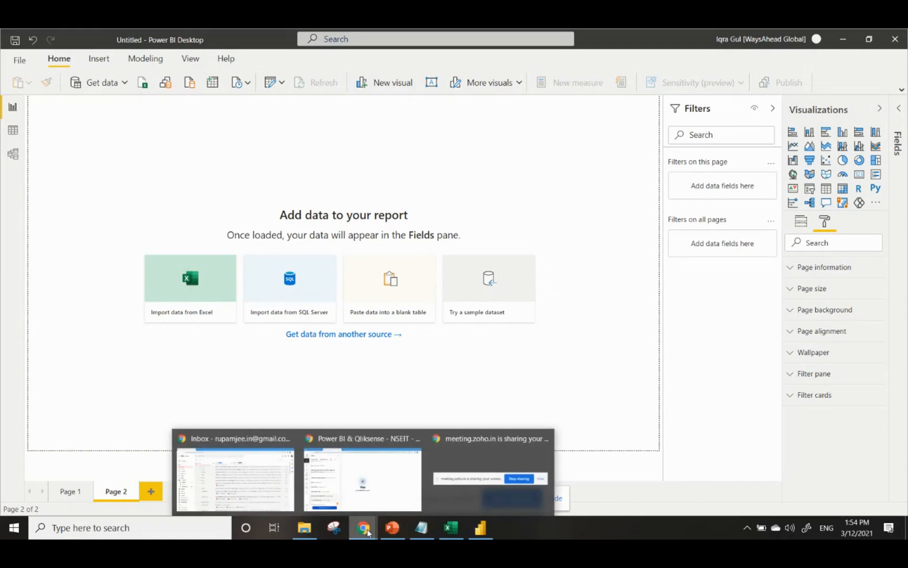
{"action": "left_click", "coordinate": [521, 499]}
{"action": "left_click", "coordinate": [524, 498]}
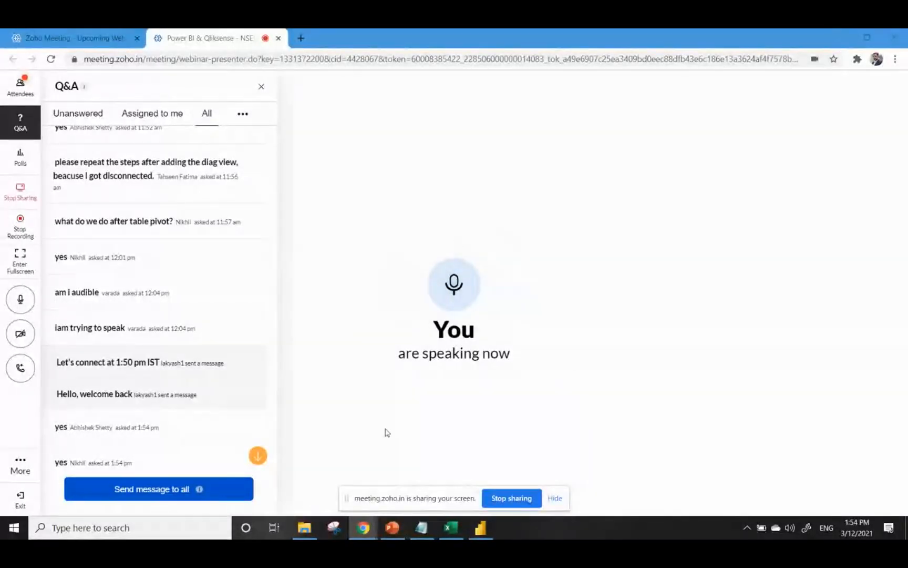
{"action": "left_click", "coordinate": [480, 527]}
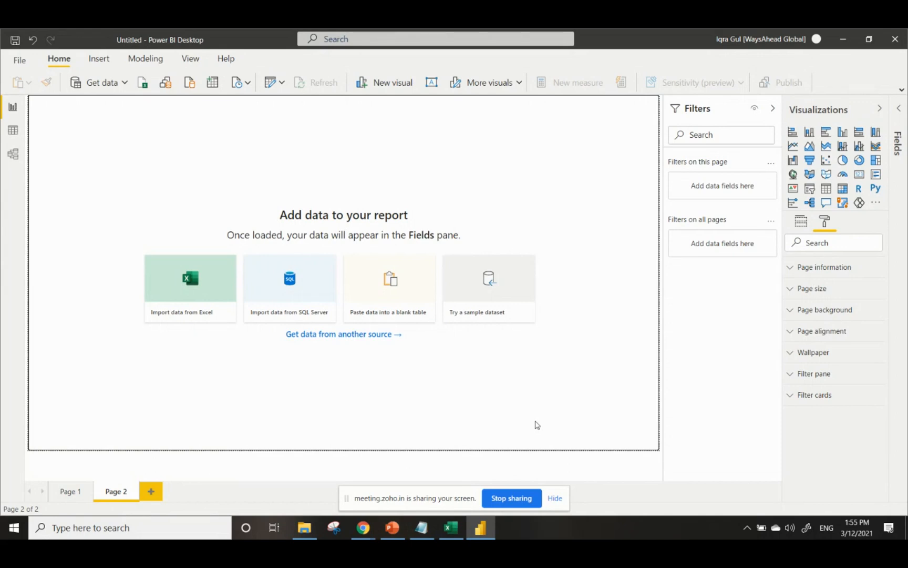
Step: Switch to File Explorer and browse to the _CommonFolder folder inside Learning on Local Disk (D:)
{"action": "left_click", "coordinate": [304, 527]}
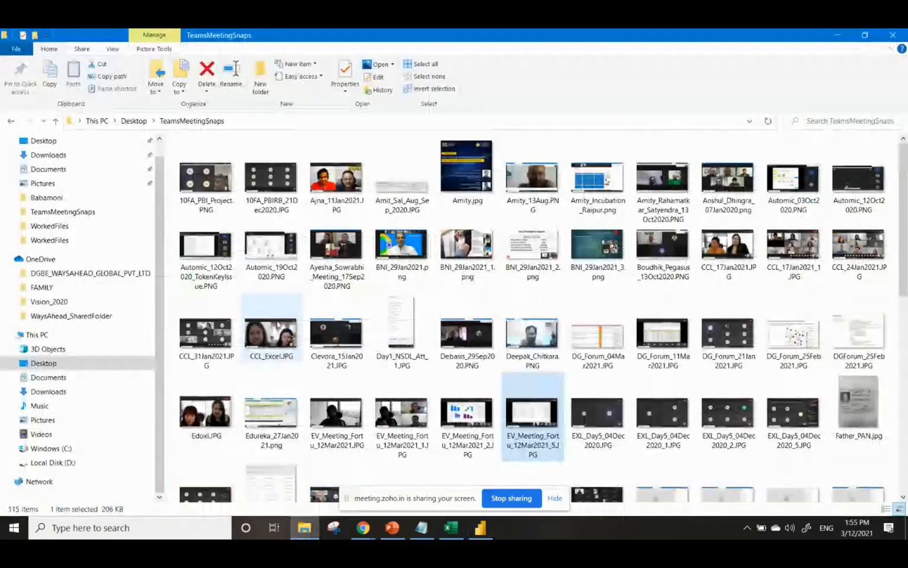
{"action": "left_click", "coordinate": [134, 120]}
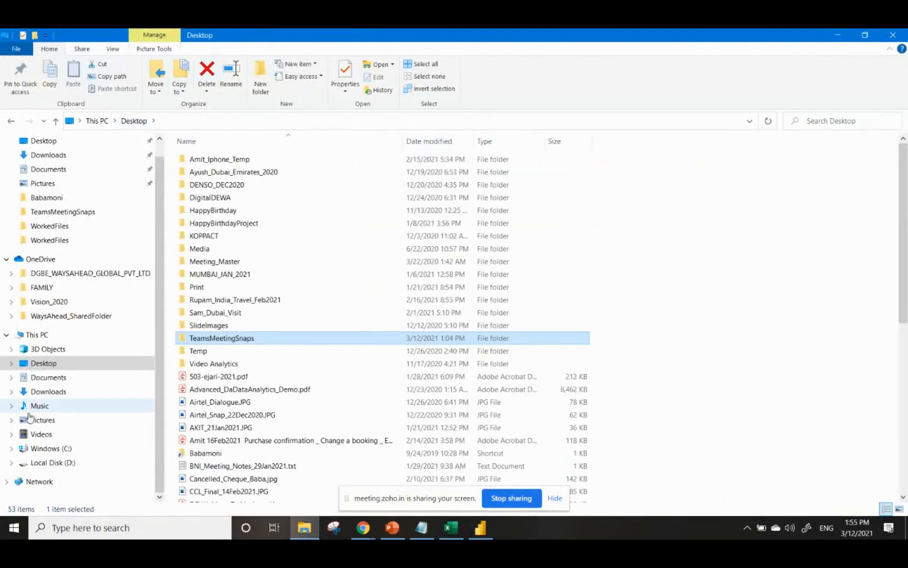
{"action": "left_click", "coordinate": [80, 464]}
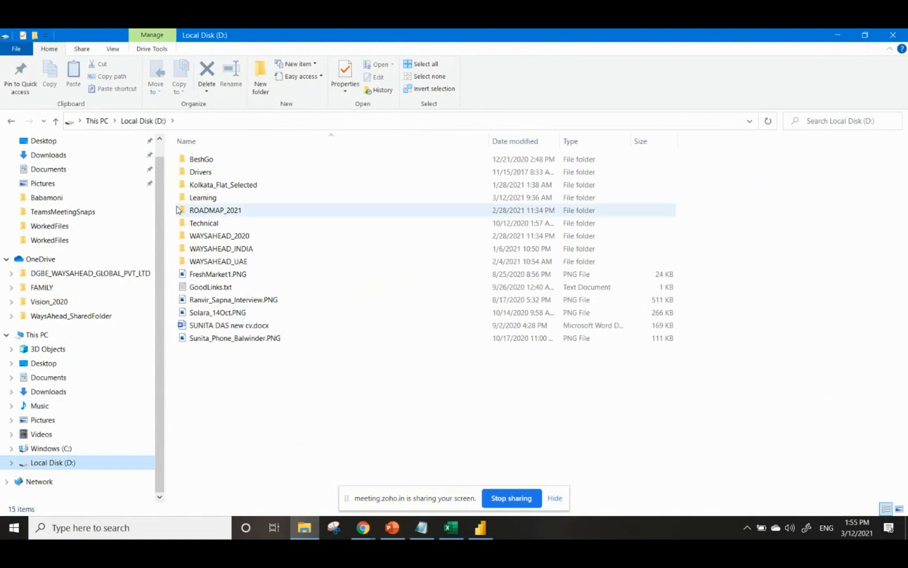
{"action": "left_click_drag", "start_coordinate": [162, 213], "coordinate": [3, 223]}
{"action": "double_click", "coordinate": [71, 197]}
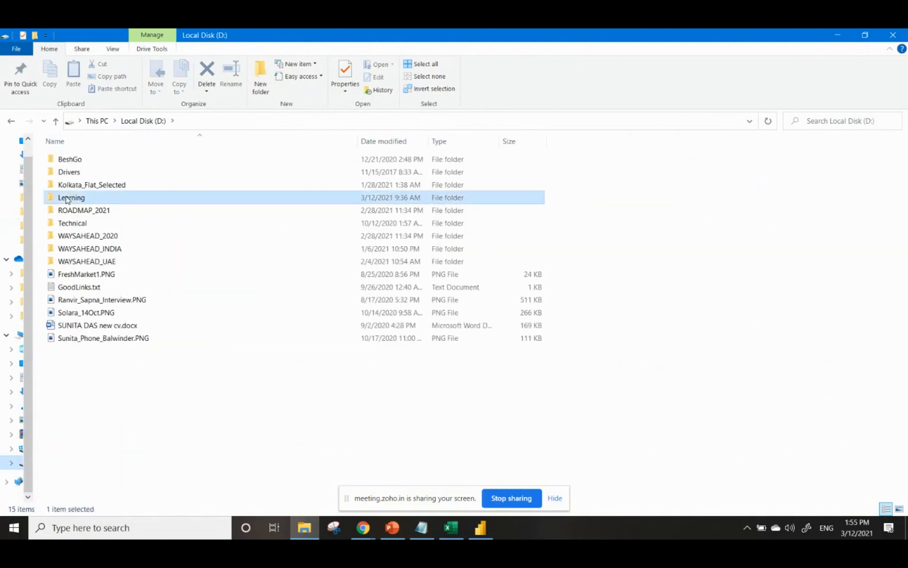
{"action": "double_click", "coordinate": [90, 160]}
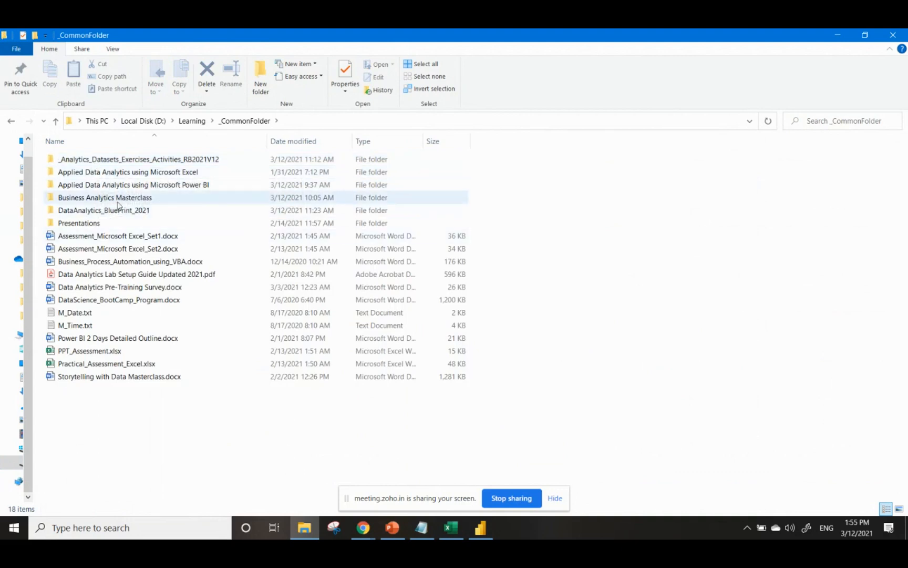
Step: Open the General folder within _Analytics_MasterDatasets_RB2021V12 and locate CompanyExpenses.xlsx
{"action": "left_click", "coordinate": [129, 185]}
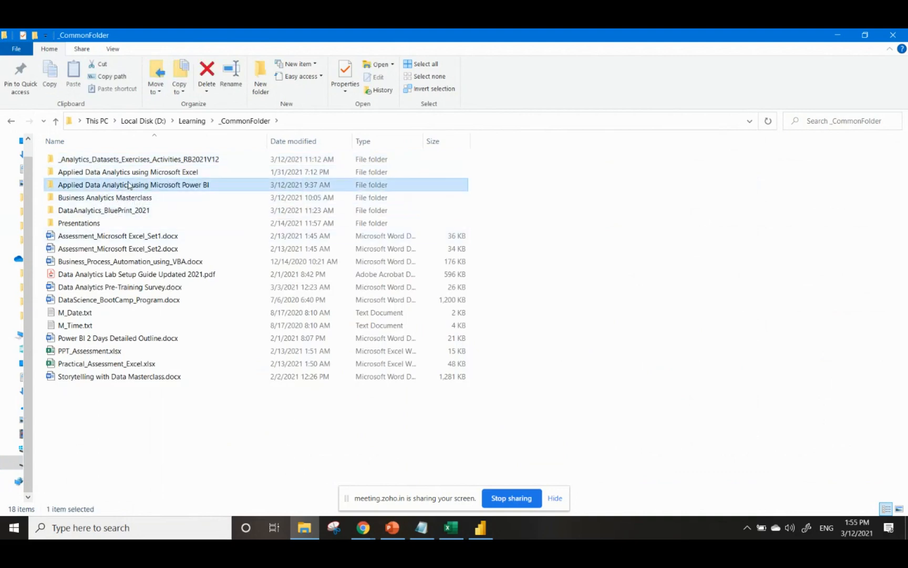
{"action": "double_click", "coordinate": [135, 162]}
{"action": "double_click", "coordinate": [135, 163]}
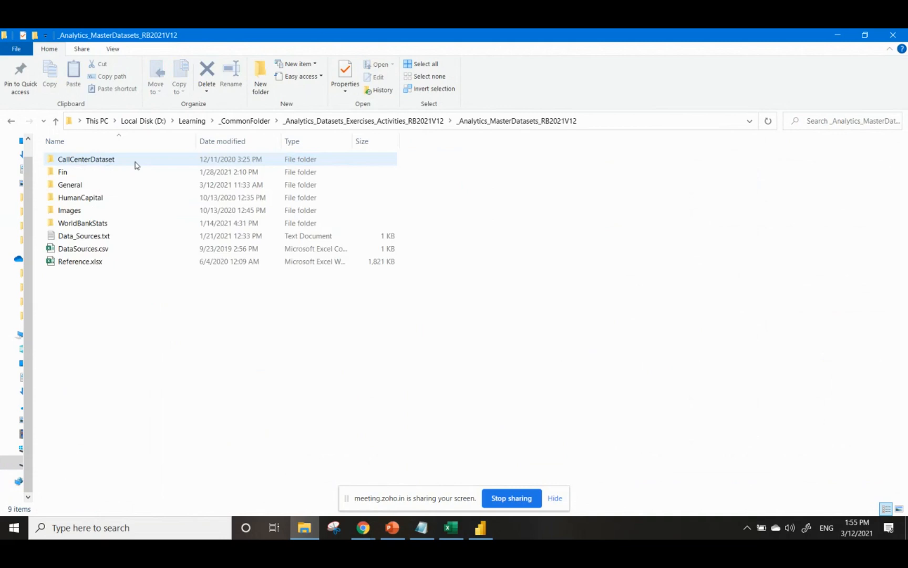
{"action": "double_click", "coordinate": [88, 188]}
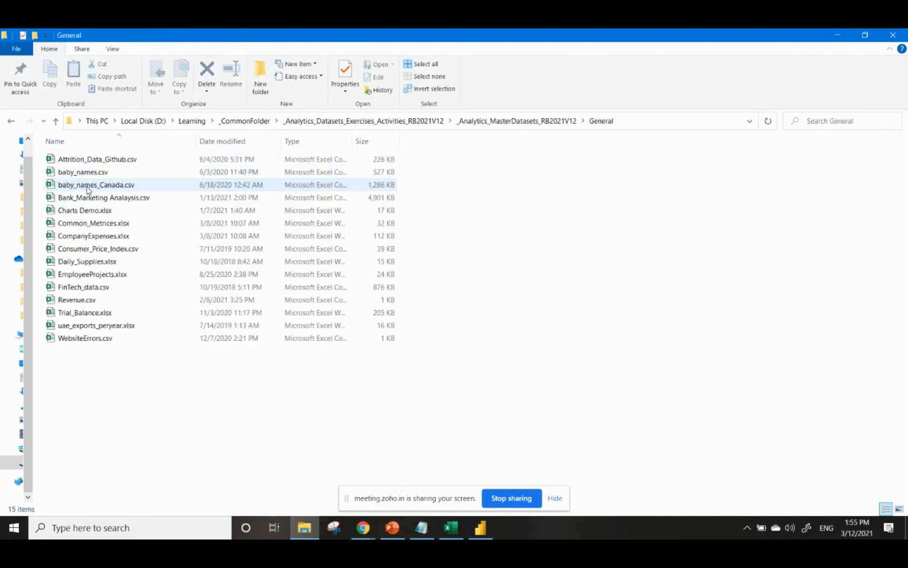
{"action": "left_click", "coordinate": [105, 236]}
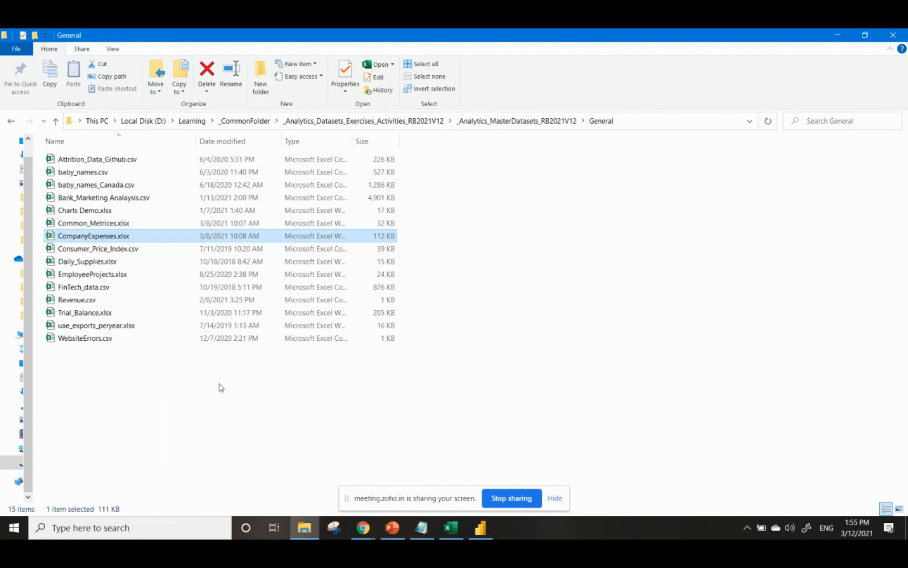
Step: Return to Power BI Desktop and connect to the Excel workbook CompanyExpenses.xlsx from the General dataset folder
{"action": "left_click", "coordinate": [484, 531]}
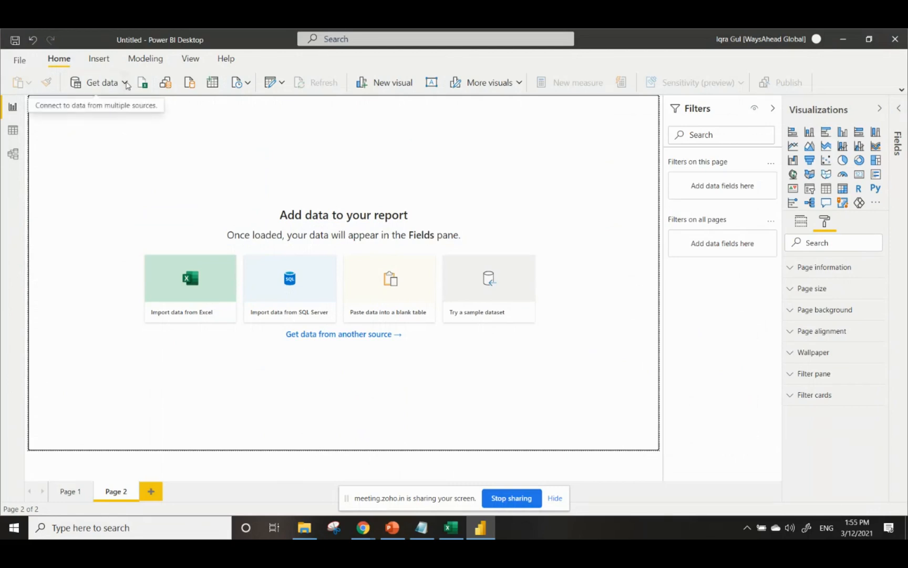
{"action": "left_click", "coordinate": [126, 83]}
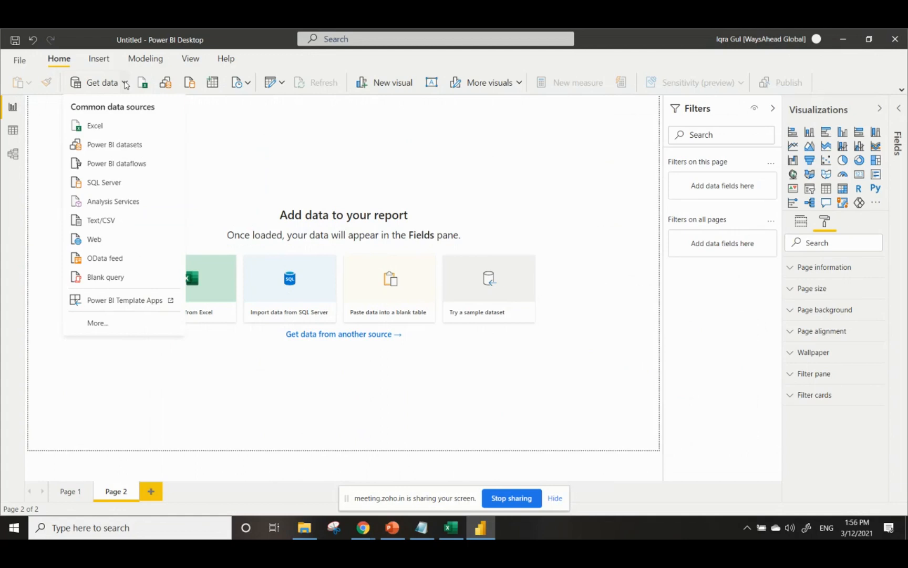
{"action": "left_click", "coordinate": [110, 129]}
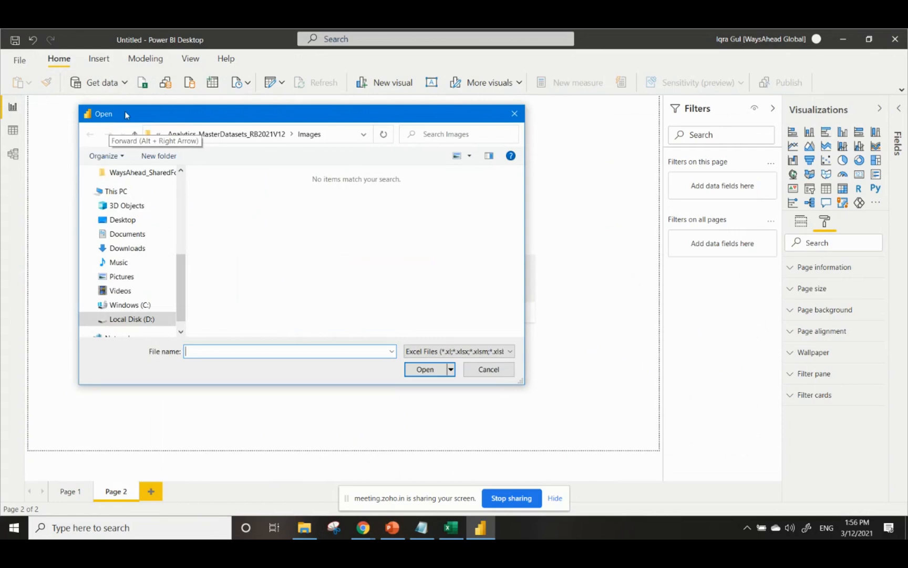
{"action": "left_click", "coordinate": [220, 134]}
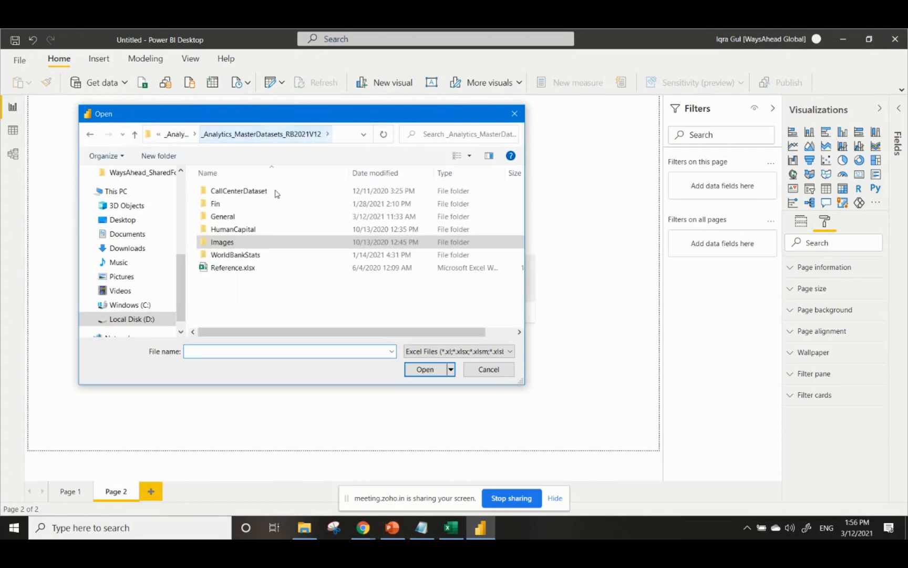
{"action": "double_click", "coordinate": [253, 219]}
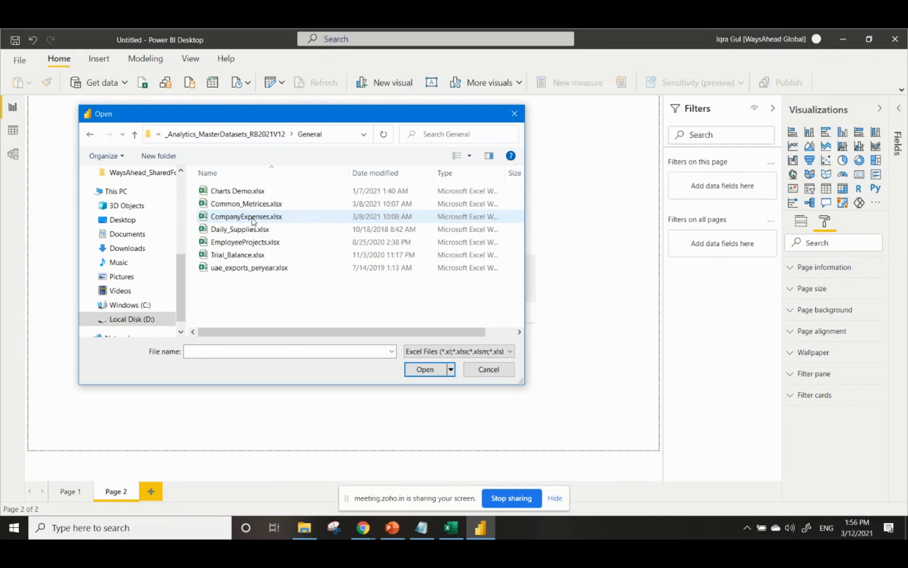
{"action": "left_click", "coordinate": [253, 221]}
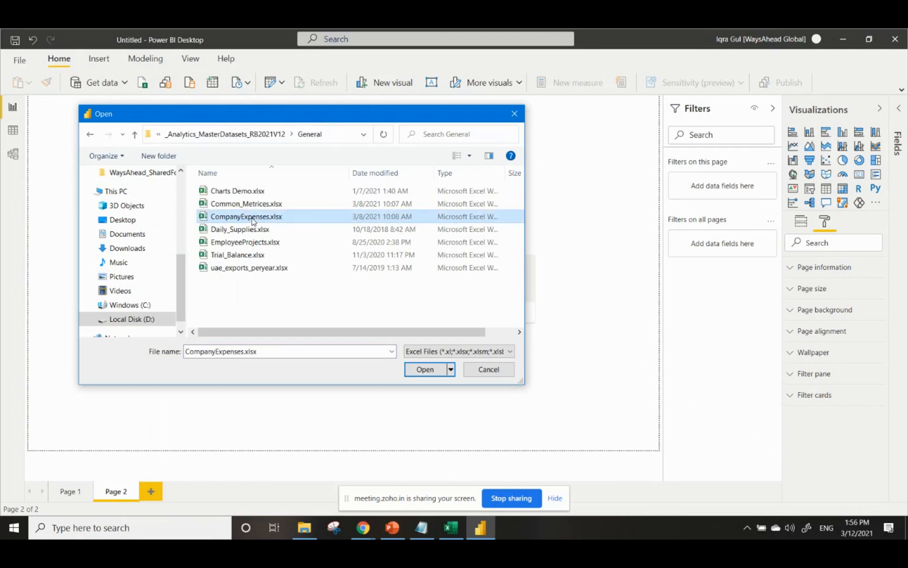
{"action": "left_click", "coordinate": [435, 374]}
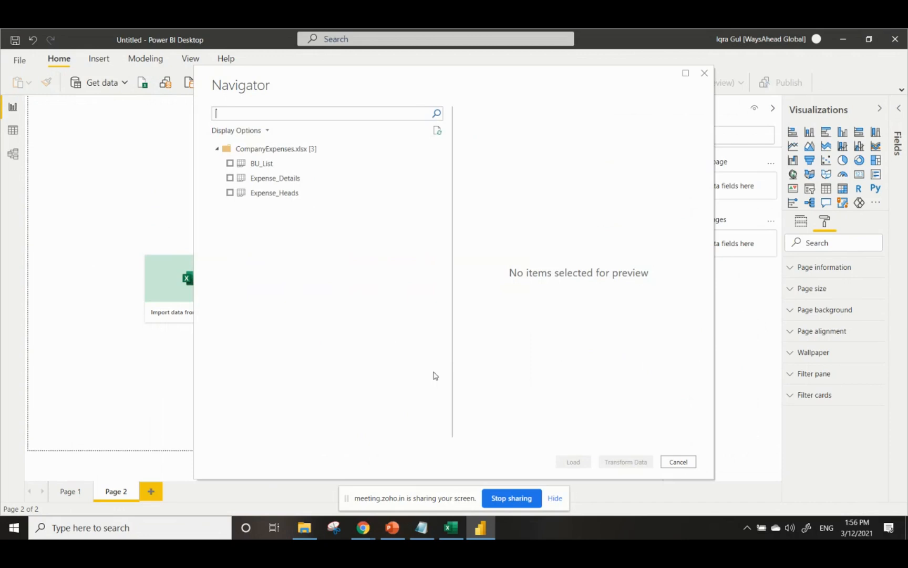
Step: Preview the BU_List, Expense_Details and Expense_Heads tables of the workbook
{"action": "left_click", "coordinate": [278, 167]}
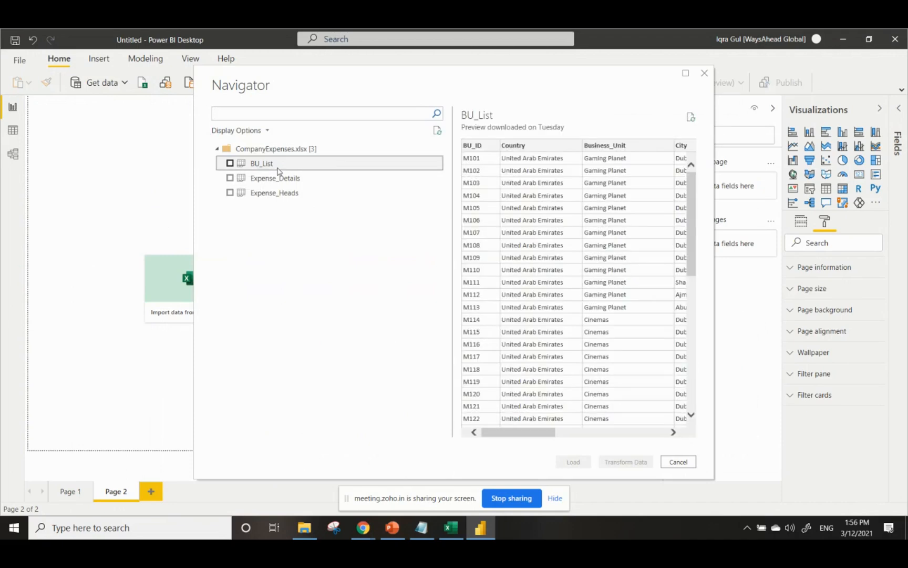
{"action": "left_click", "coordinate": [281, 178]}
{"action": "left_click", "coordinate": [273, 197]}
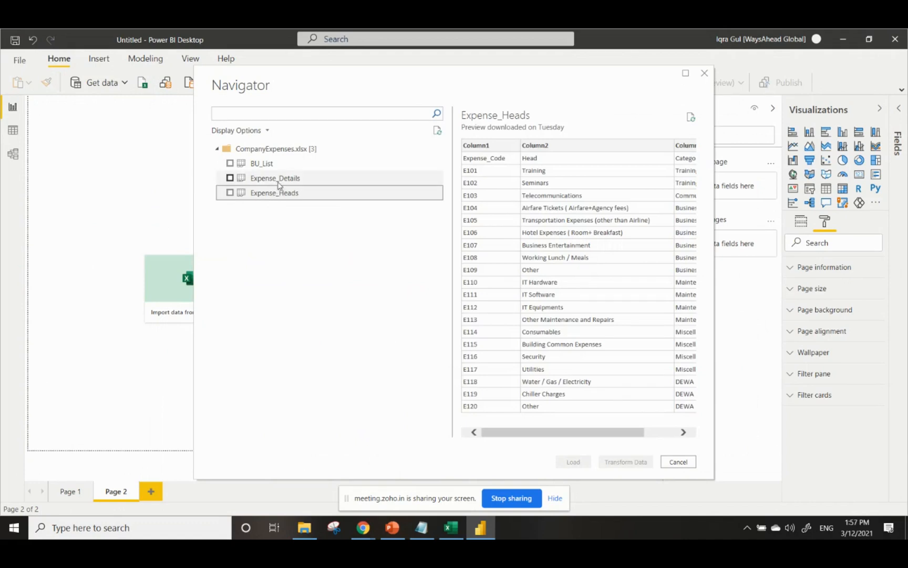
{"action": "left_click", "coordinate": [279, 182]}
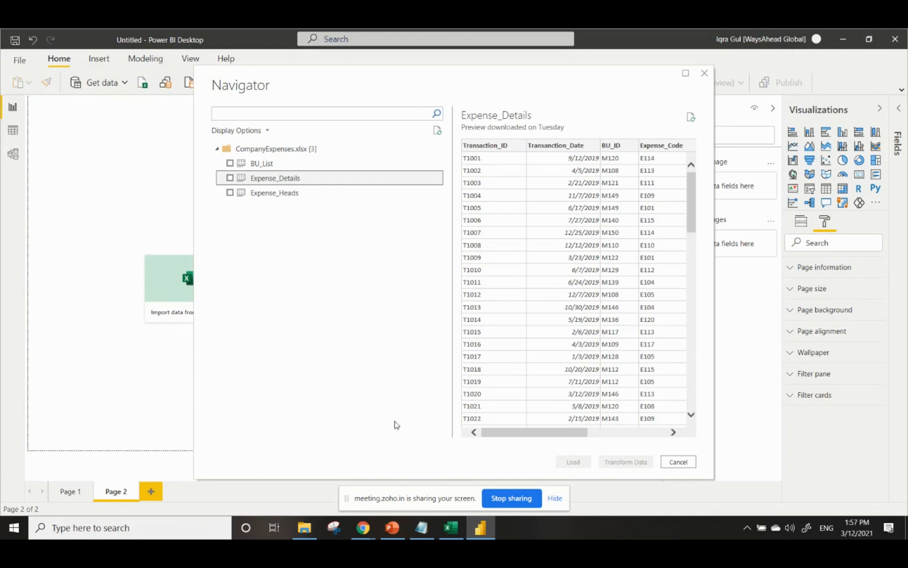
Step: Switch to Excel to look at the Dashboard pivot chart in NSEIT_Demo_CompanyExpenses.xlsx, and return to Power BI
{"action": "left_click", "coordinate": [446, 532]}
{"action": "left_click", "coordinate": [183, 381]}
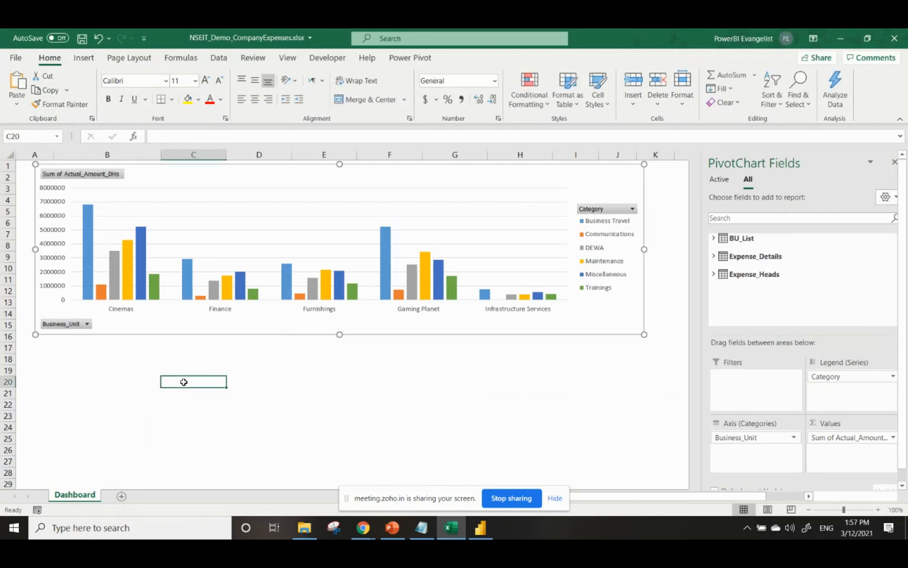
{"action": "left_click", "coordinate": [839, 38]}
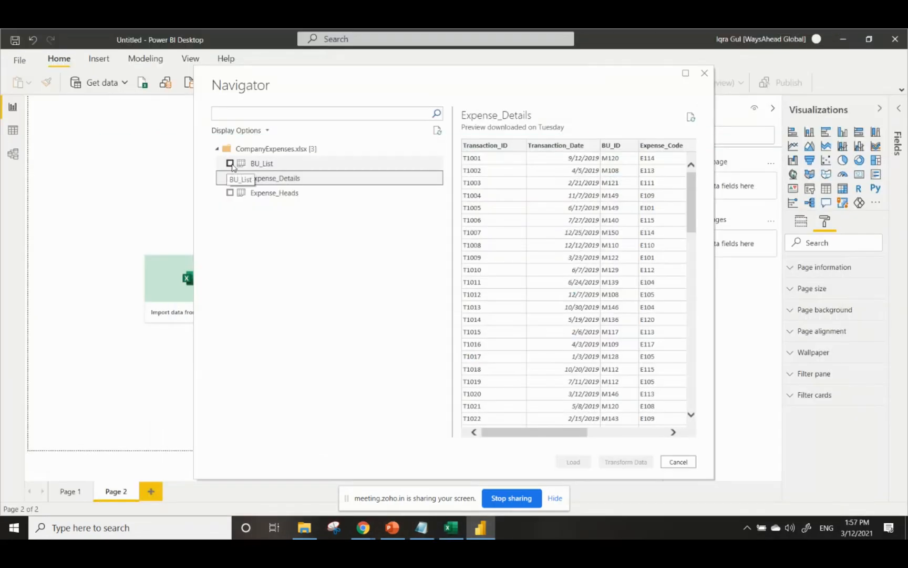
Step: Include the BU_List, Expense_Details and Expense_Heads tables and open them for transformation in Power Query Editor
{"action": "left_click", "coordinate": [230, 164]}
{"action": "left_click", "coordinate": [229, 178]}
{"action": "left_click", "coordinate": [230, 193]}
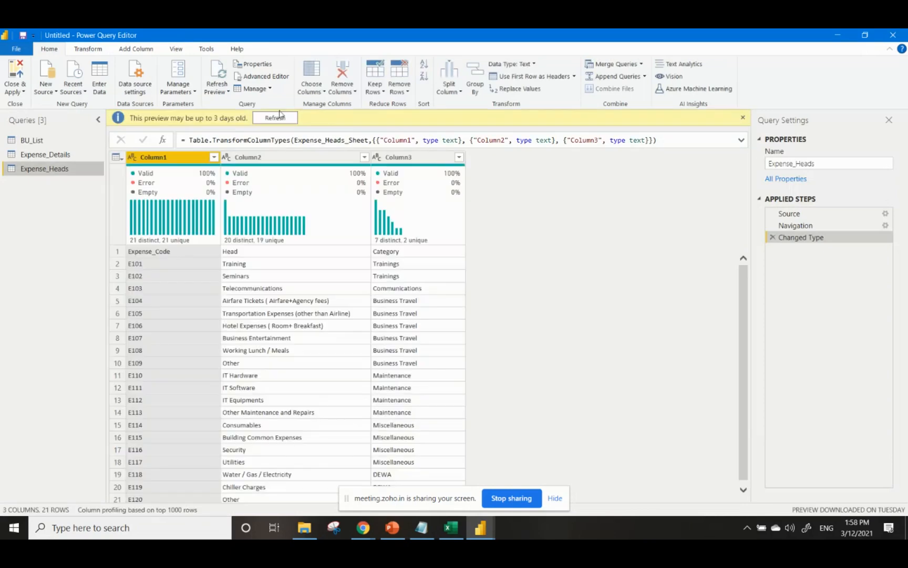
Step: Shrink the Power Query Editor window and examine the distinct and unique value profile of the BU_List columns
{"action": "double_click", "coordinate": [202, 33]}
{"action": "left_click", "coordinate": [142, 202]}
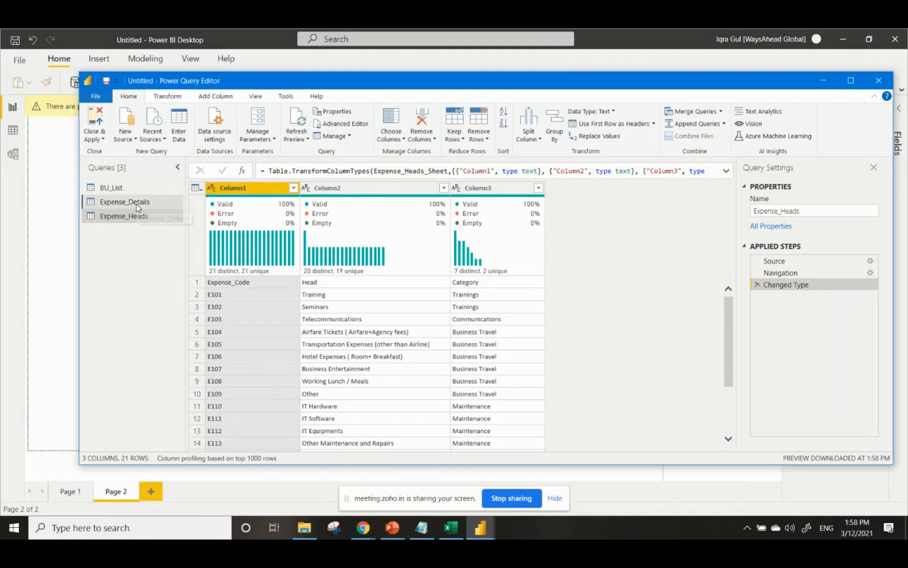
{"action": "left_click", "coordinate": [141, 185]}
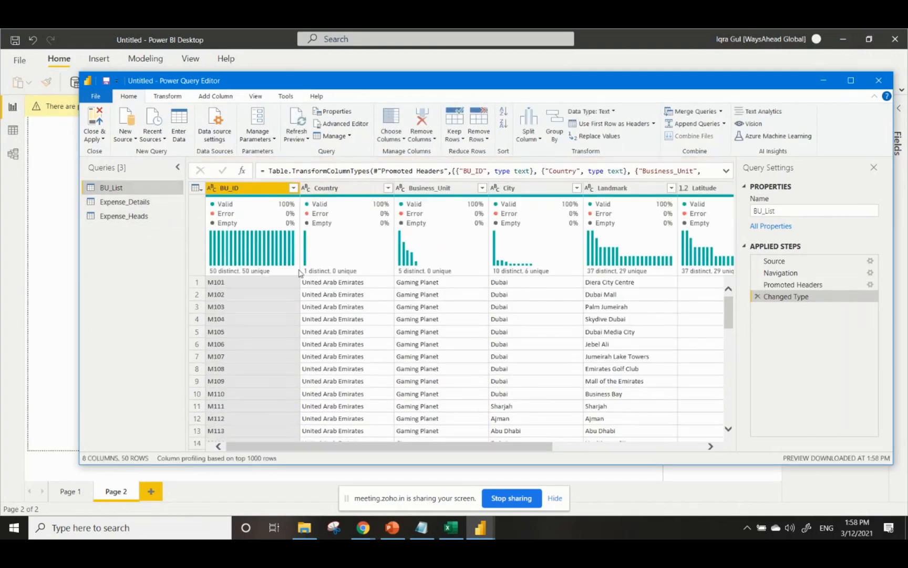
{"action": "mouse_move", "coordinate": [287, 271]}
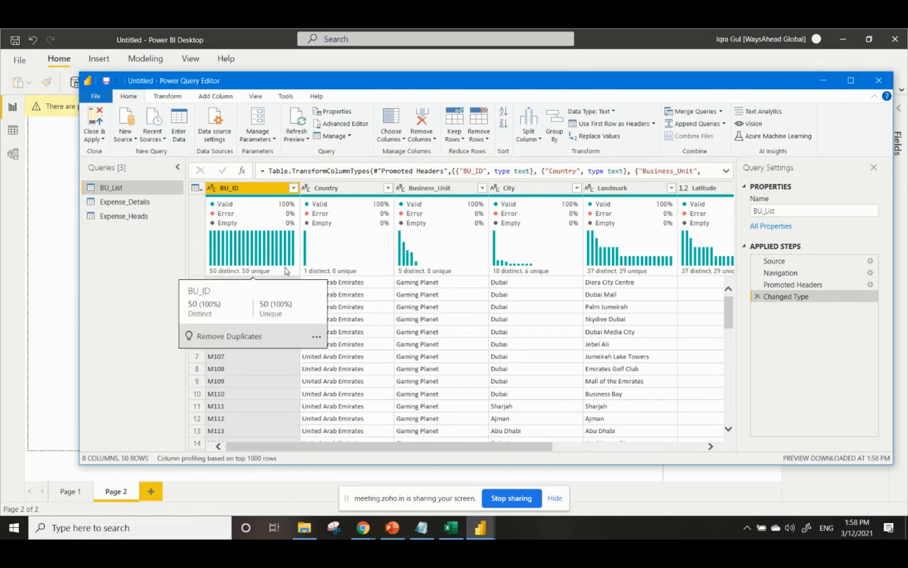
{"action": "mouse_move", "coordinate": [330, 229]}
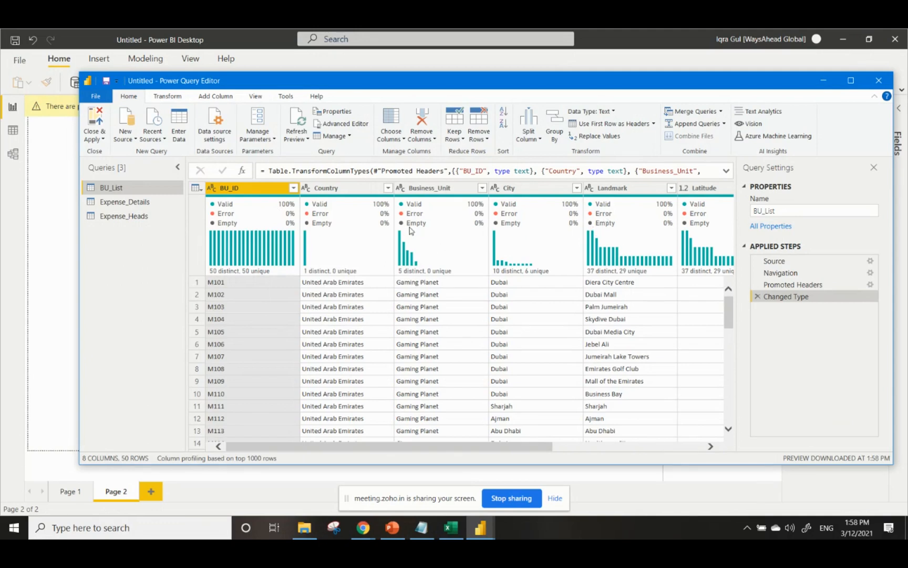
Step: Show the data preview options, maximize the editor and look across all columns of the BU_List query
{"action": "left_click", "coordinate": [257, 97]}
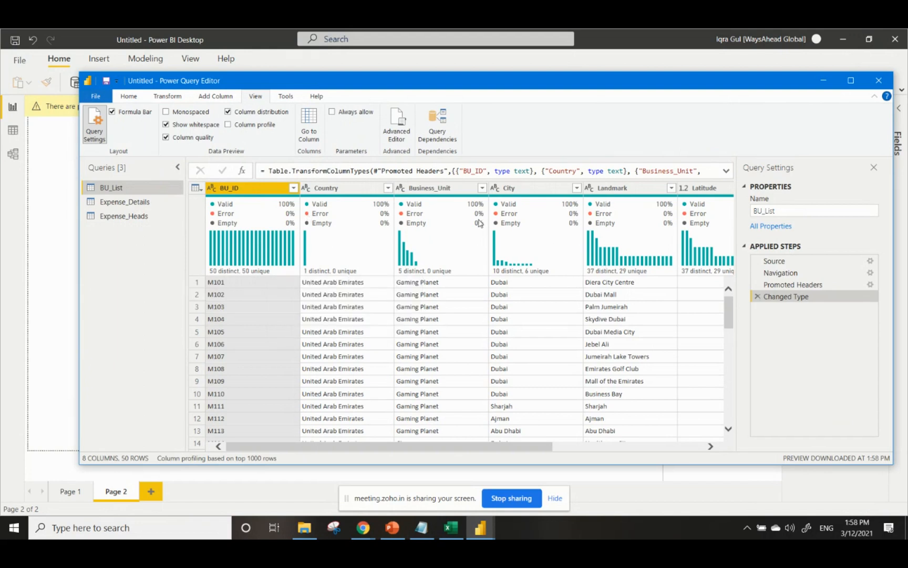
{"action": "mouse_move", "coordinate": [479, 224]}
{"action": "double_click", "coordinate": [353, 82]}
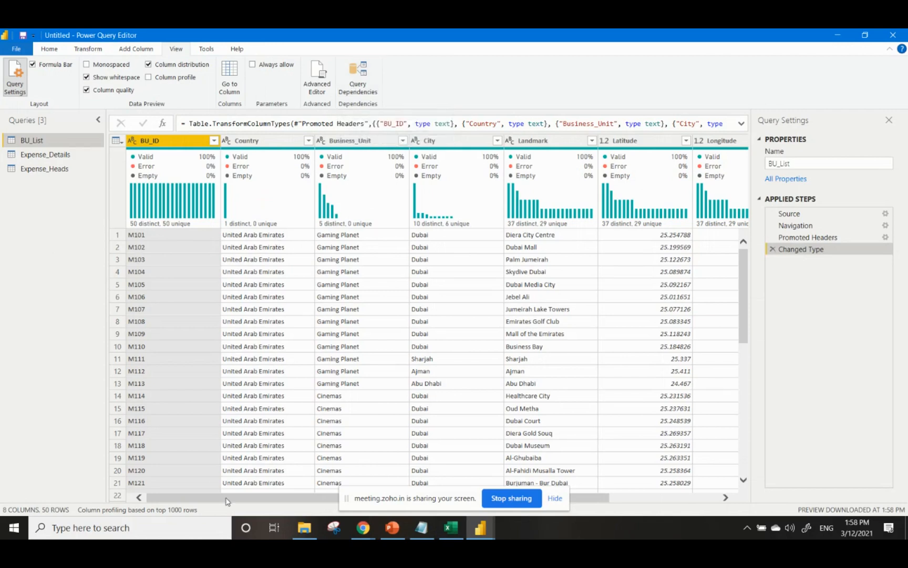
{"action": "left_click_drag", "start_coordinate": [235, 498], "coordinate": [168, 497]}
Step: Compare the column distributions of Expense_Details and BU_List, and inspect the Transanction_Date column's distinct and unique values
{"action": "left_click", "coordinate": [42, 155]}
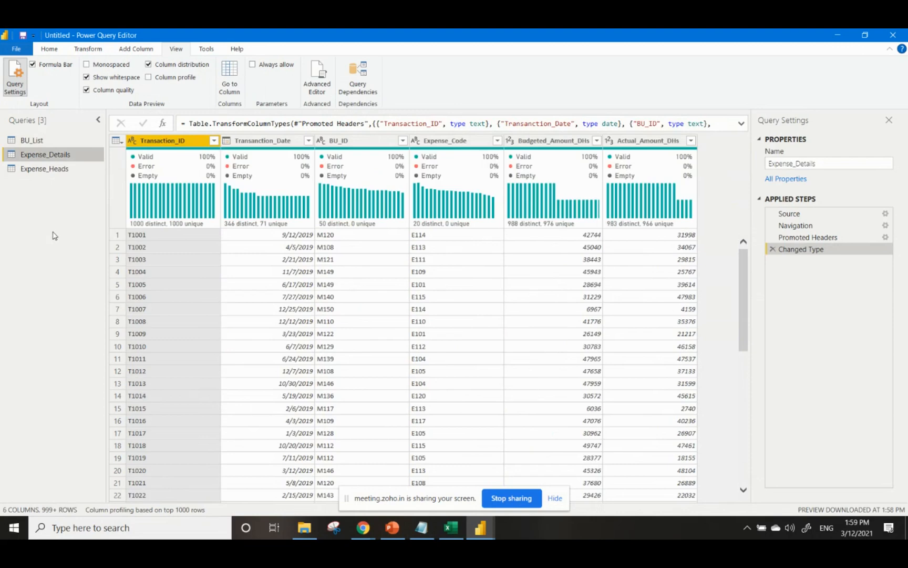
{"action": "left_click", "coordinate": [46, 142]}
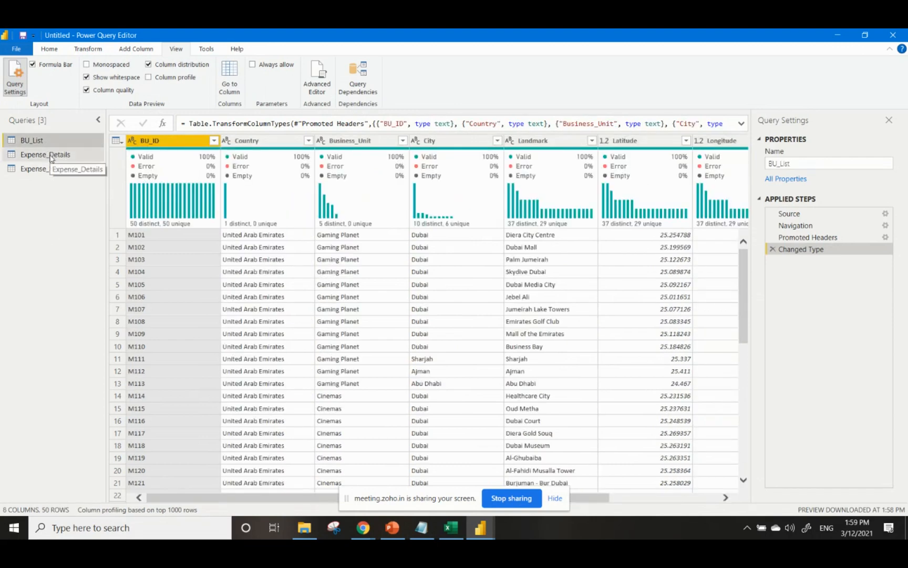
{"action": "left_click", "coordinate": [51, 157]}
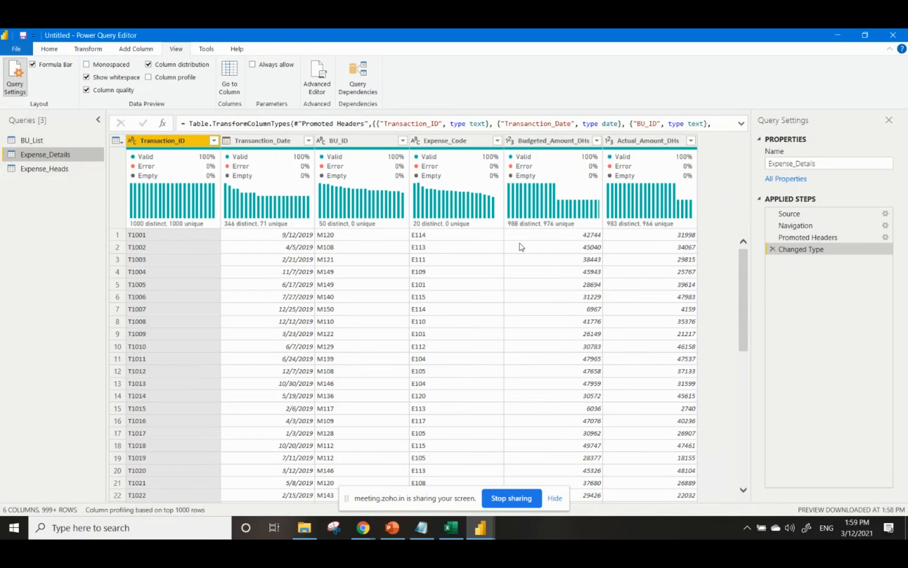
{"action": "mouse_move", "coordinate": [281, 221]}
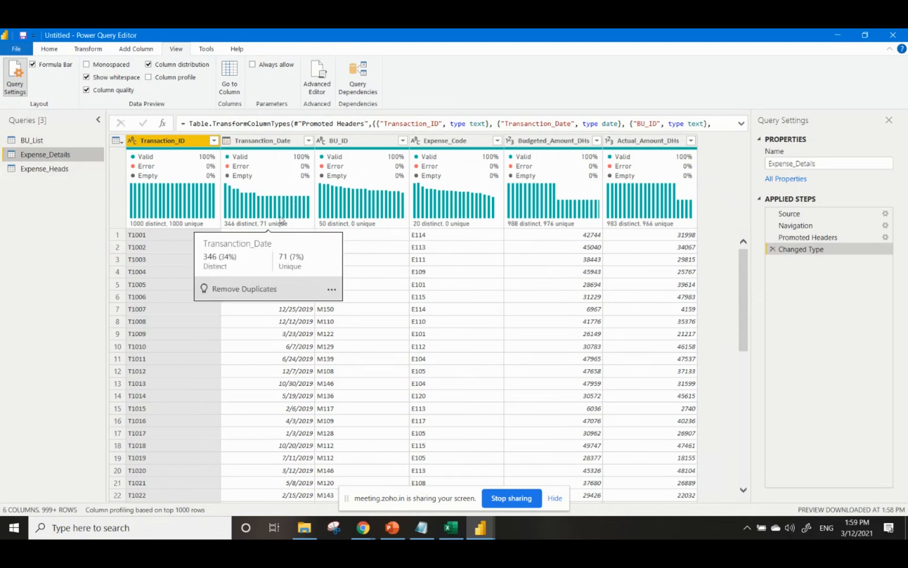
Step: Check the data types of the Transanction_Date, Budgeted_Amount_DHs and Actual_Amount_DHs columns in Expense_Details
{"action": "left_click", "coordinate": [263, 141]}
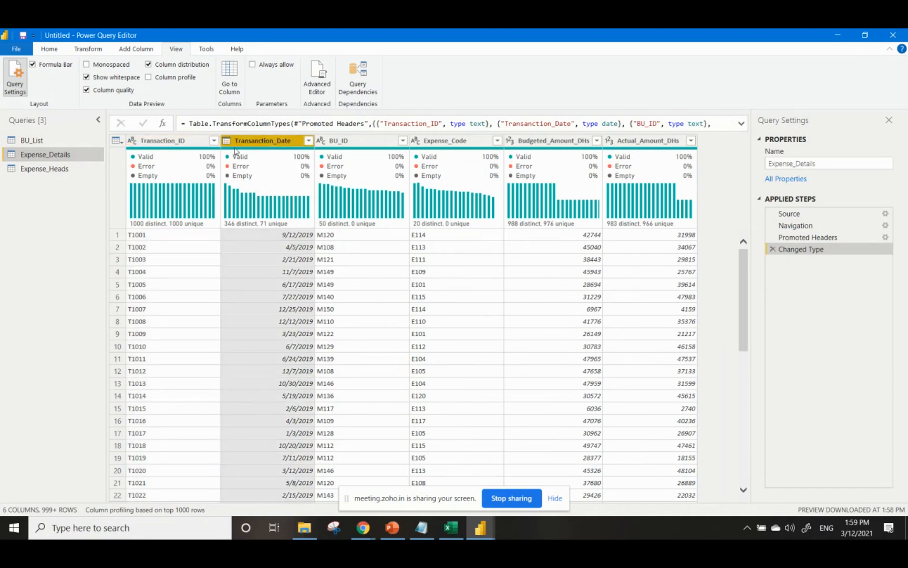
{"action": "left_click", "coordinate": [50, 51]}
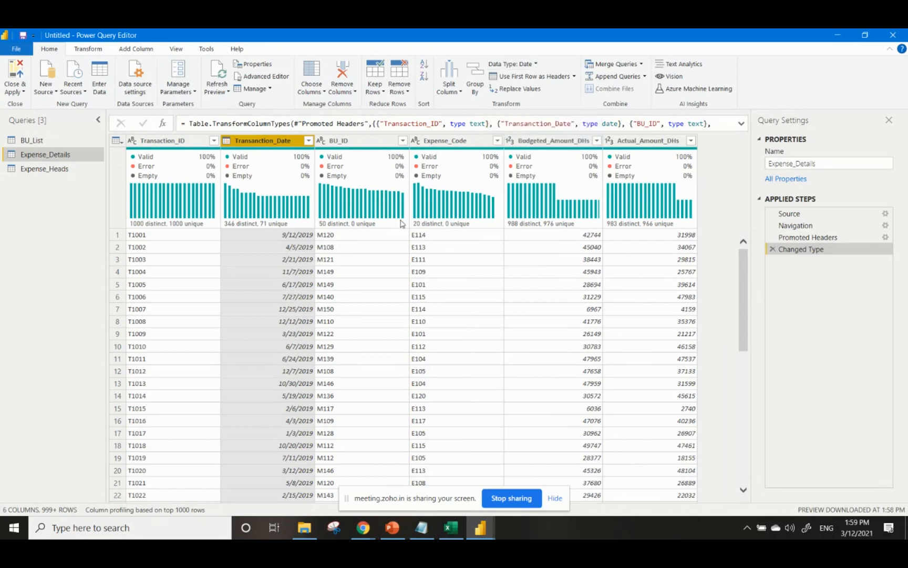
{"action": "left_click", "coordinate": [559, 141]}
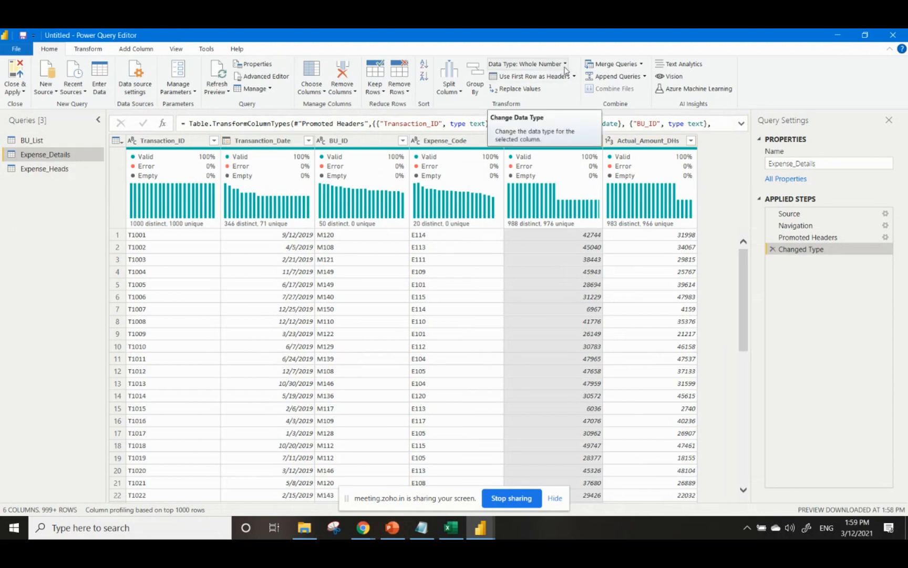
{"action": "left_click", "coordinate": [664, 141]}
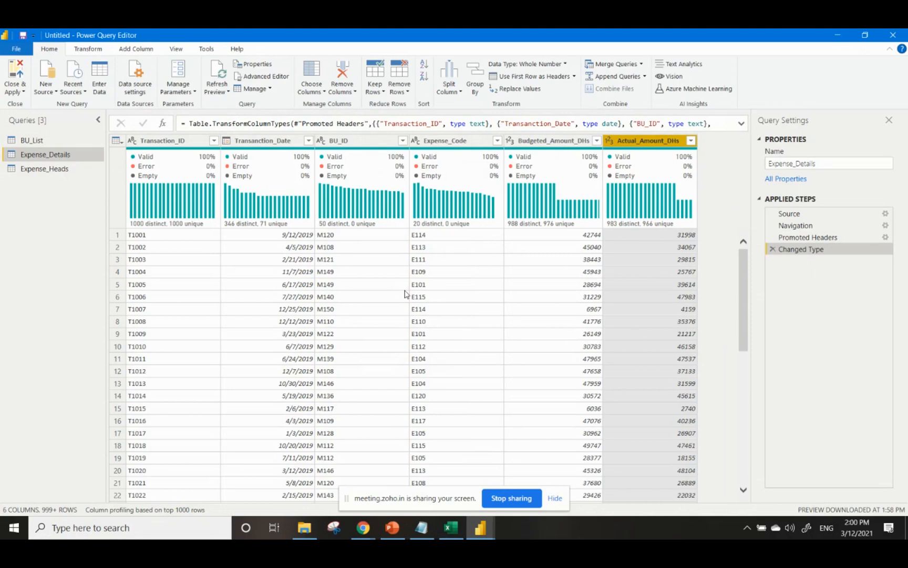
Step: Compare the column headers of the Expense_Heads query with those of BU_List and Expense_Details
{"action": "left_click", "coordinate": [40, 170]}
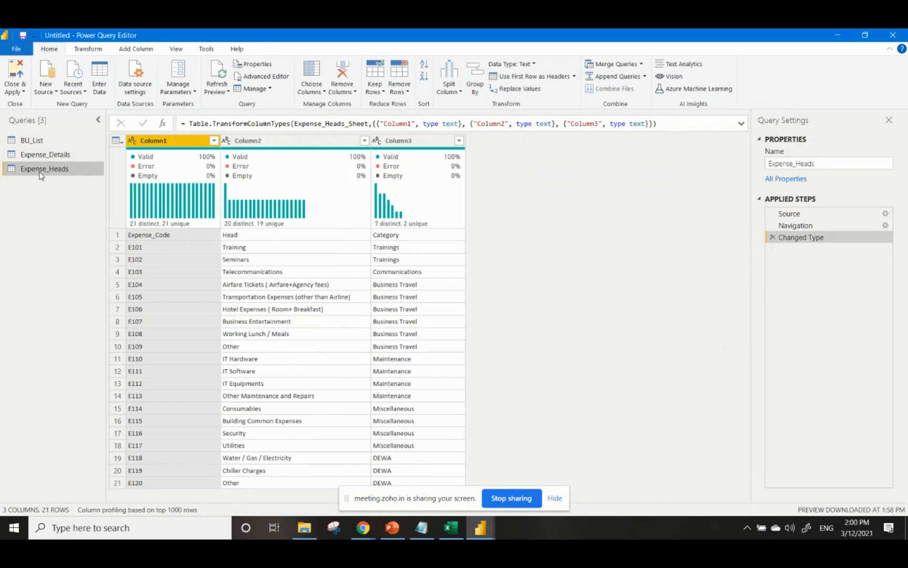
{"action": "left_click", "coordinate": [36, 140]}
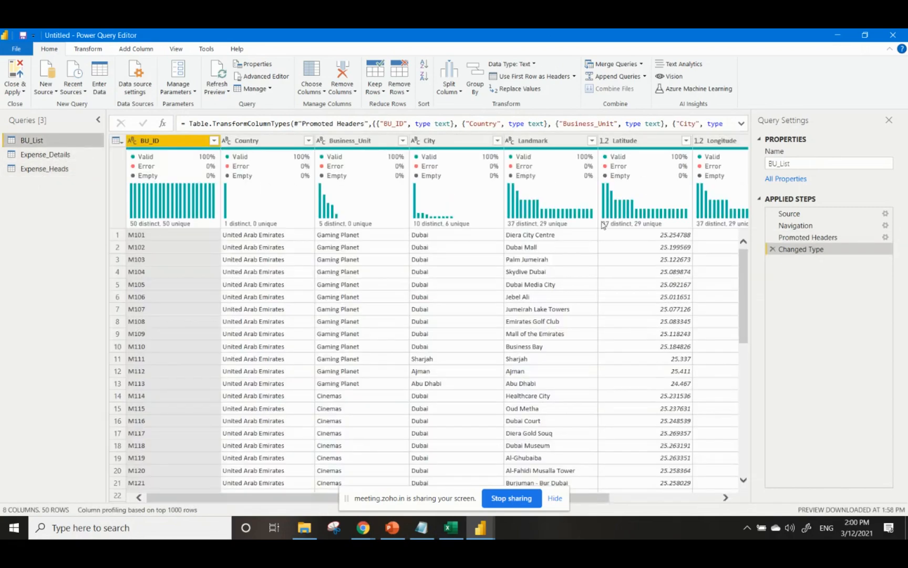
{"action": "left_click", "coordinate": [52, 155]}
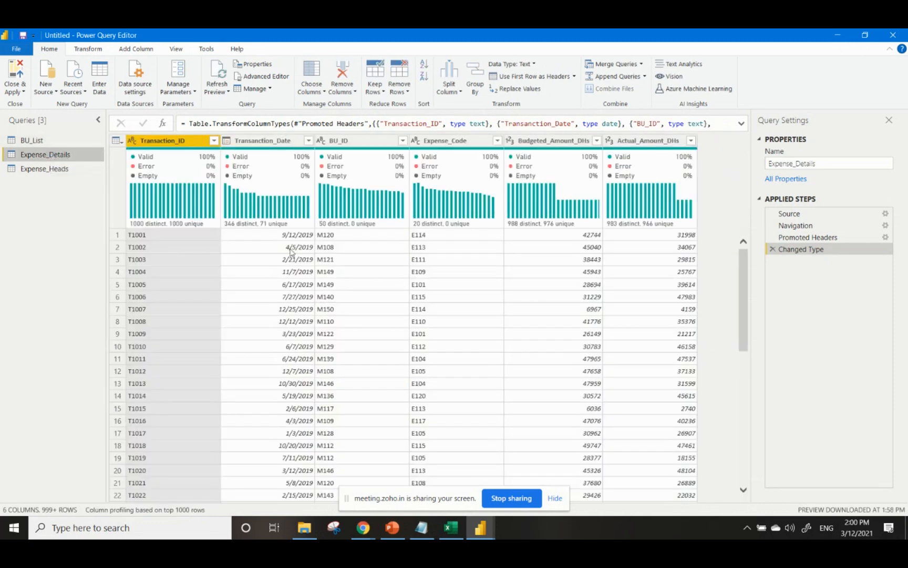
Step: Promote the first row of the Expense_Heads query to column headers
{"action": "left_click", "coordinate": [59, 171]}
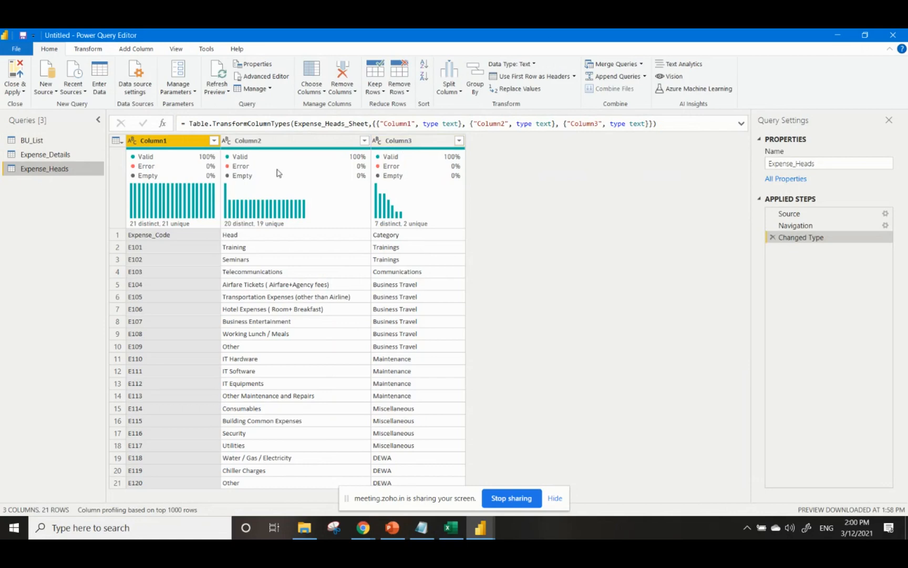
{"action": "mouse_move", "coordinate": [289, 169]}
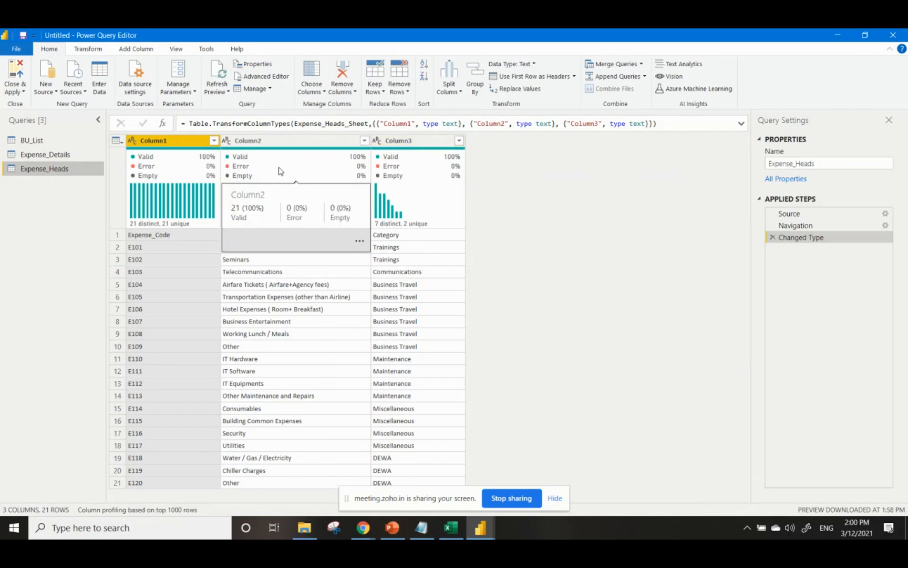
{"action": "mouse_move", "coordinate": [178, 231]}
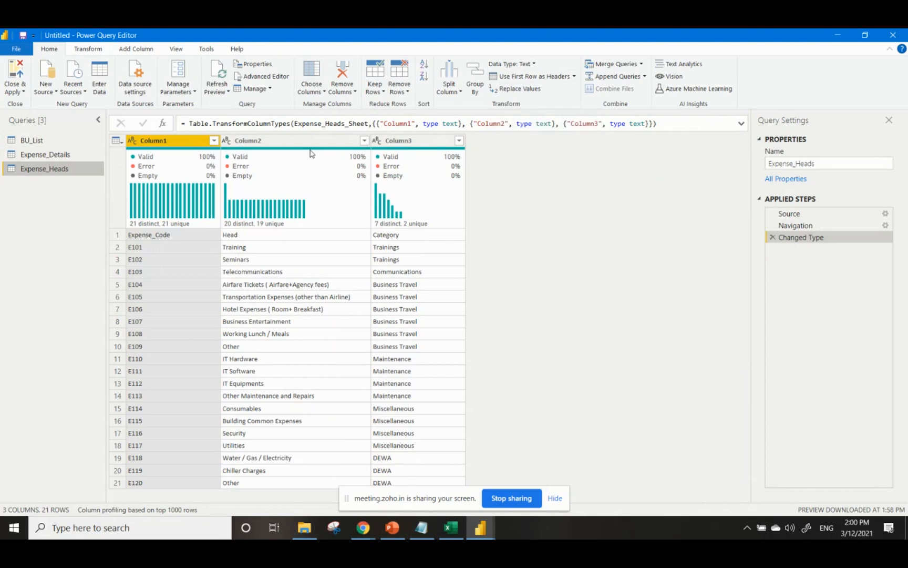
{"action": "mouse_move", "coordinate": [310, 153]}
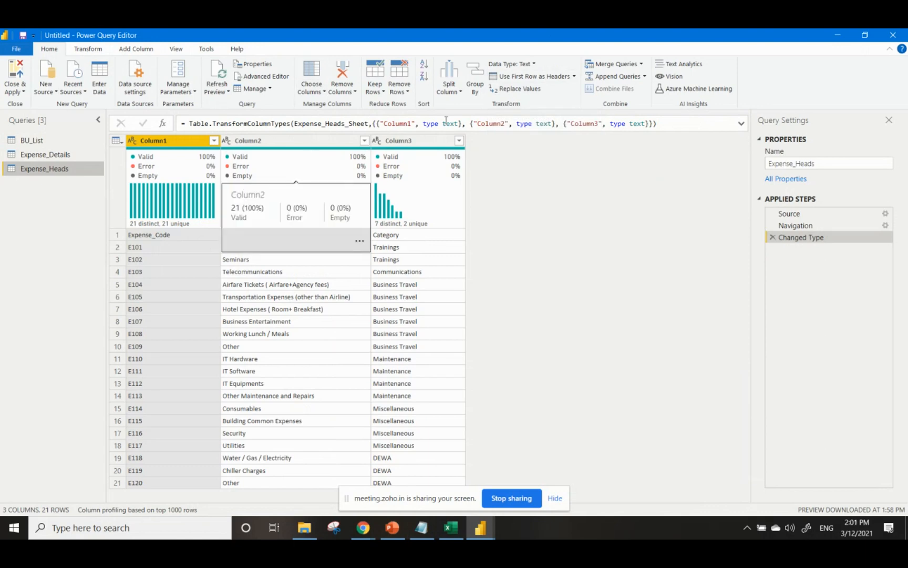
{"action": "left_click", "coordinate": [556, 79]}
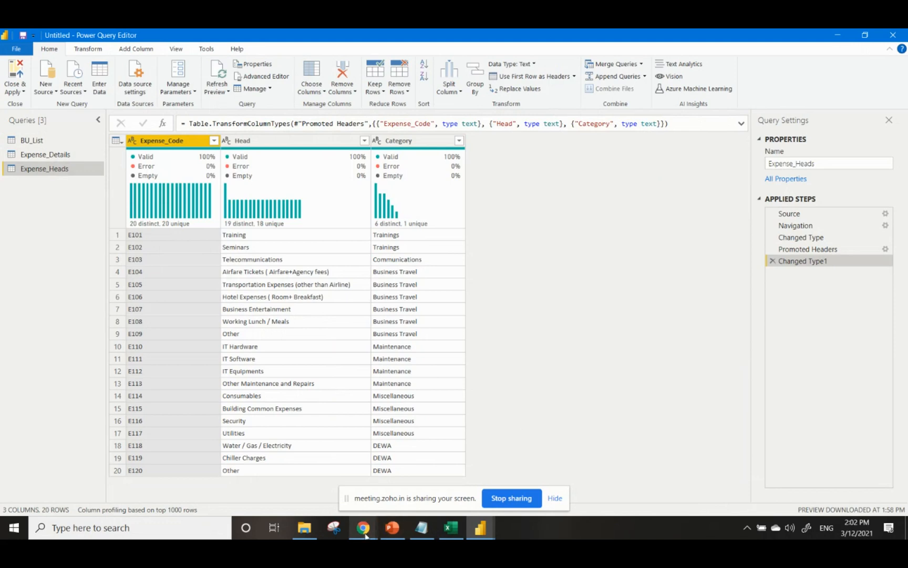
Step: Switch to Zoho Meeting in Chrome, read the latest attendee replies in the Q&A, and return to Power Query Editor
{"action": "mouse_move", "coordinate": [365, 534]}
{"action": "left_click", "coordinate": [363, 499]}
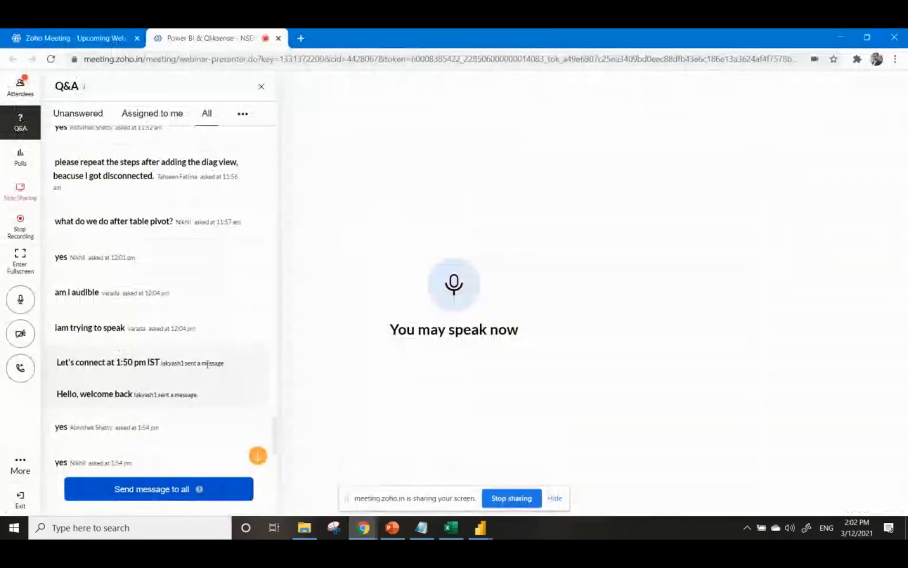
{"action": "scroll", "coordinate": [167, 401], "scroll_direction": "down", "scroll_amount": 3}
{"action": "scroll", "coordinate": [174, 417], "scroll_direction": "up", "scroll_amount": 1}
{"action": "scroll", "coordinate": [173, 417], "scroll_direction": "down", "scroll_amount": 2}
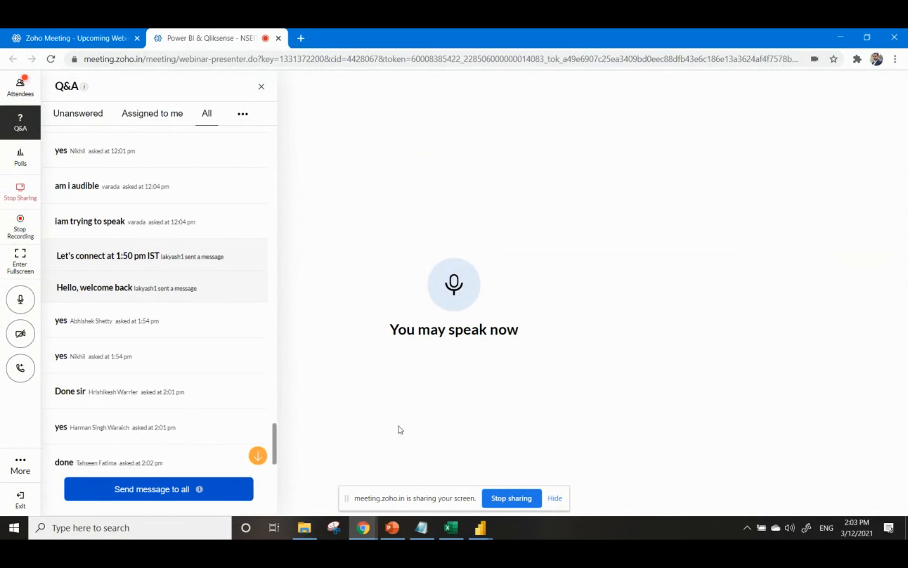
{"action": "left_click", "coordinate": [480, 528]}
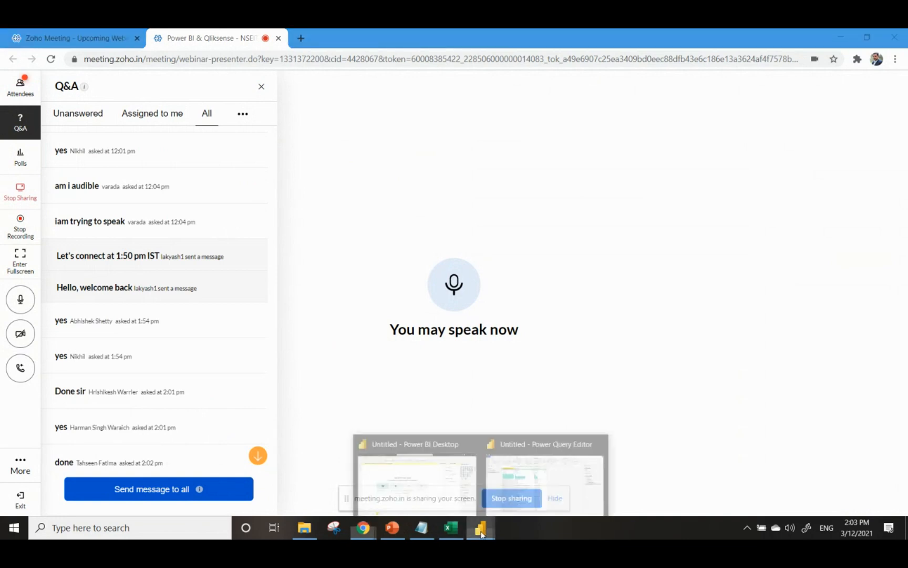
{"action": "left_click", "coordinate": [536, 480]}
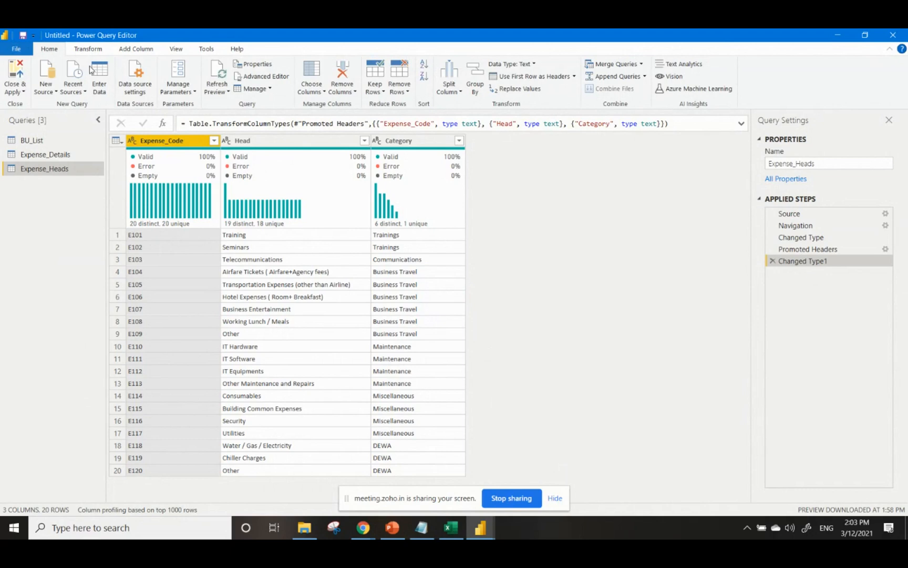
Step: Close Power Query Editor with the pending changes applied and show the data model diagram
{"action": "left_click", "coordinate": [16, 88]}
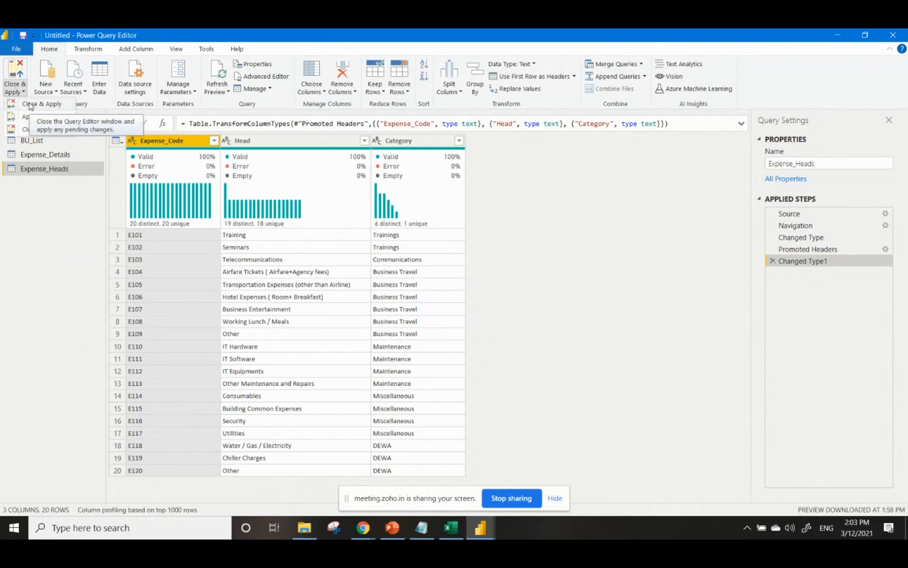
{"action": "left_click", "coordinate": [30, 105]}
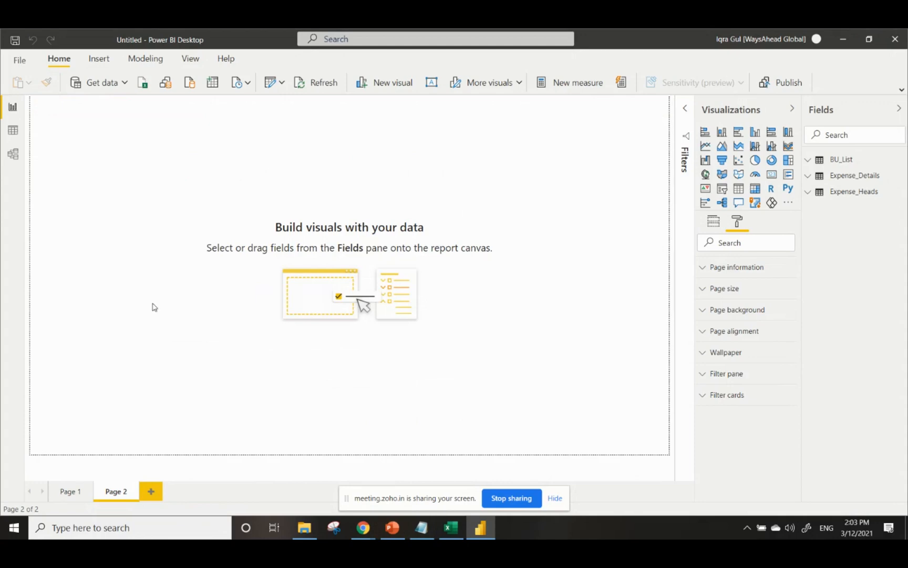
{"action": "left_click", "coordinate": [15, 155]}
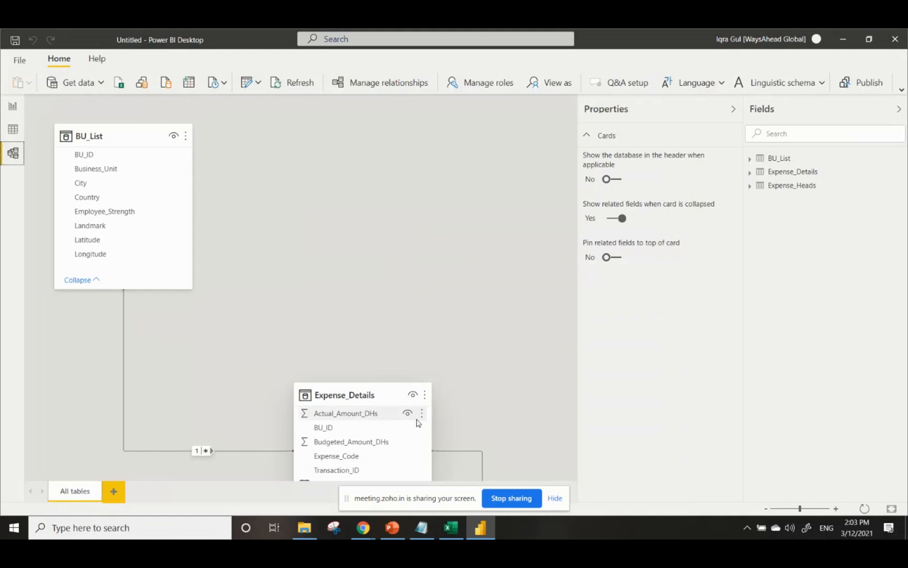
Step: Bring the Expense_Details and Expense_Heads tables up beside BU_List in the model diagram, collapsing the Properties pane for more room
{"action": "left_click_drag", "start_coordinate": [361, 391], "coordinate": [308, 187]}
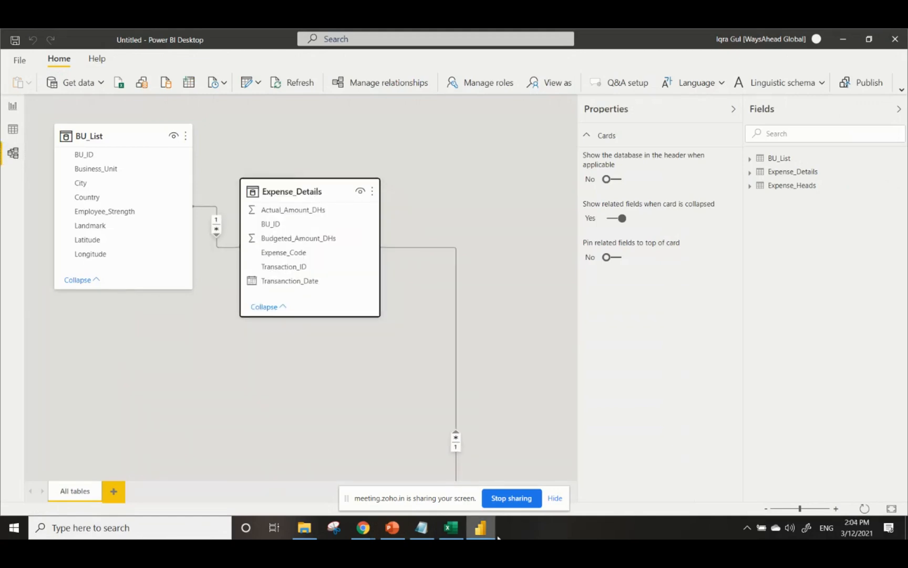
{"action": "left_click", "coordinate": [734, 109]}
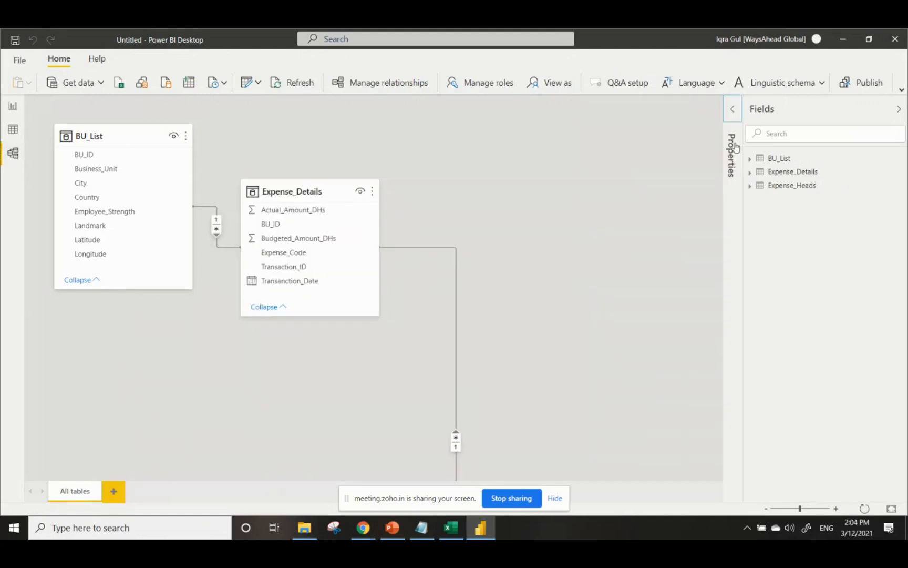
{"action": "left_click", "coordinate": [765, 509]}
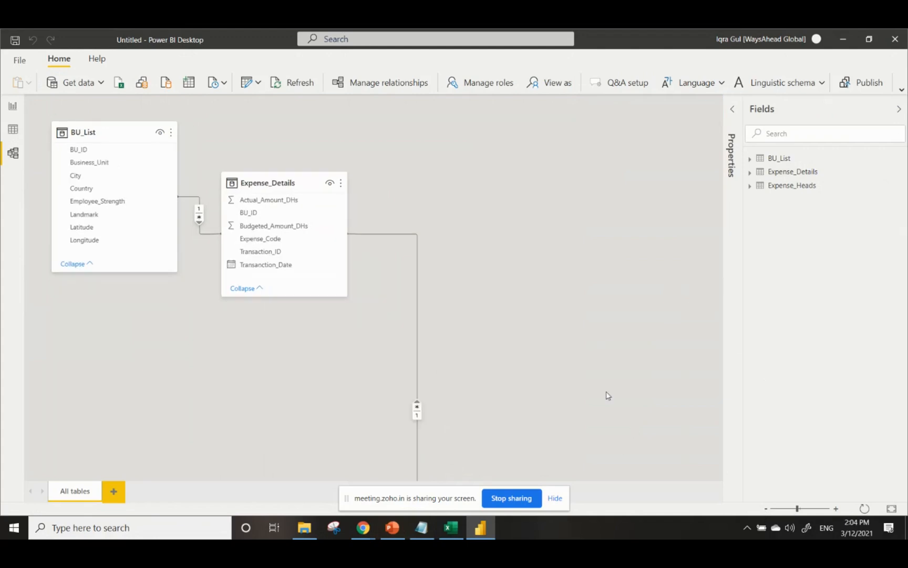
{"action": "left_click", "coordinate": [417, 440]}
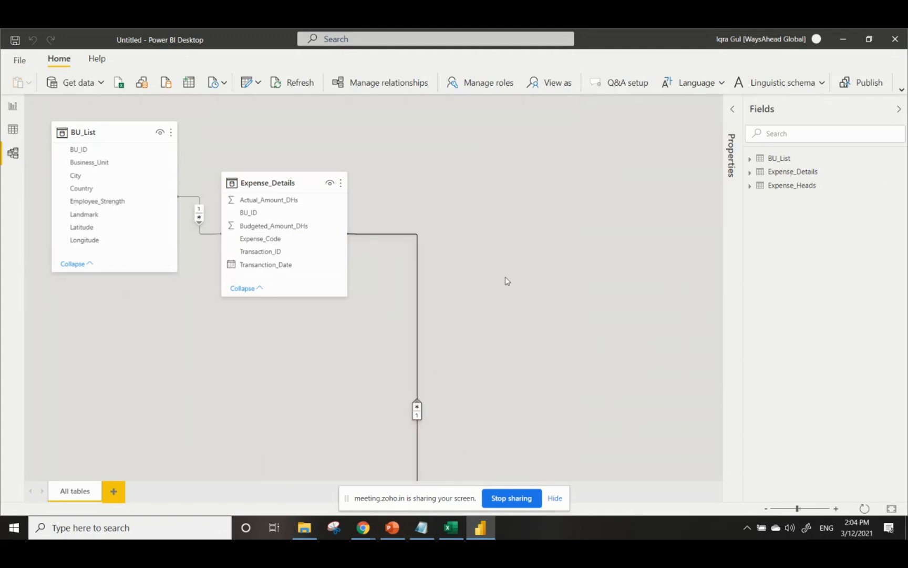
{"action": "left_click", "coordinate": [767, 508]}
{"action": "left_click", "coordinate": [768, 508]}
{"action": "left_click", "coordinate": [767, 508]}
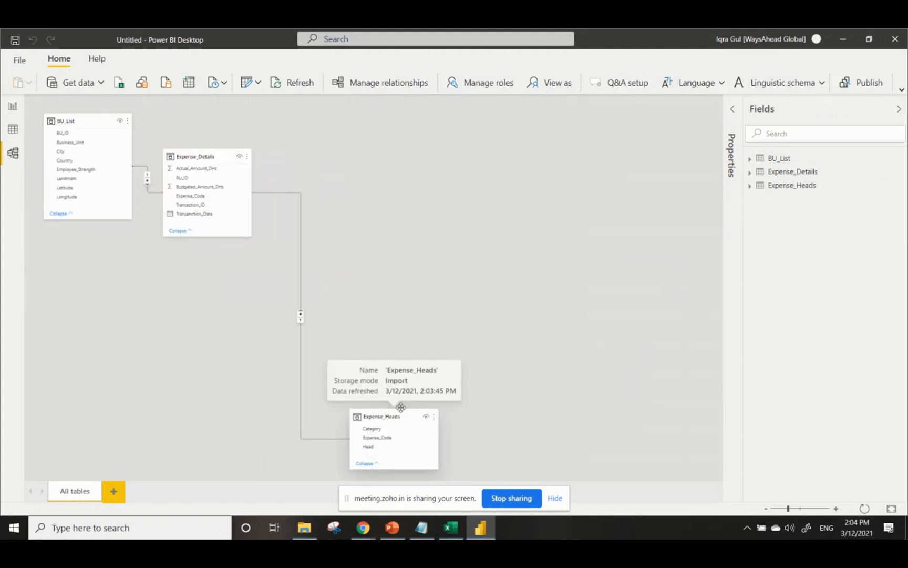
{"action": "left_click_drag", "start_coordinate": [393, 418], "coordinate": [430, 153]}
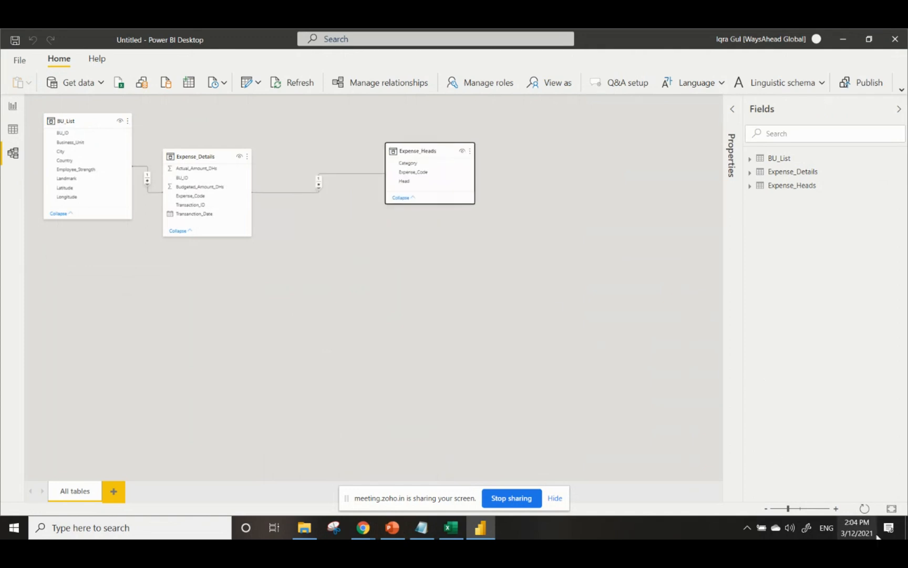
Step: Place Expense_Heads diagonally below Expense_Details in the model diagram and align Expense_Details level with BU_List
{"action": "left_click", "coordinate": [836, 508]}
{"action": "left_click", "coordinate": [836, 509]}
{"action": "left_click", "coordinate": [836, 509]}
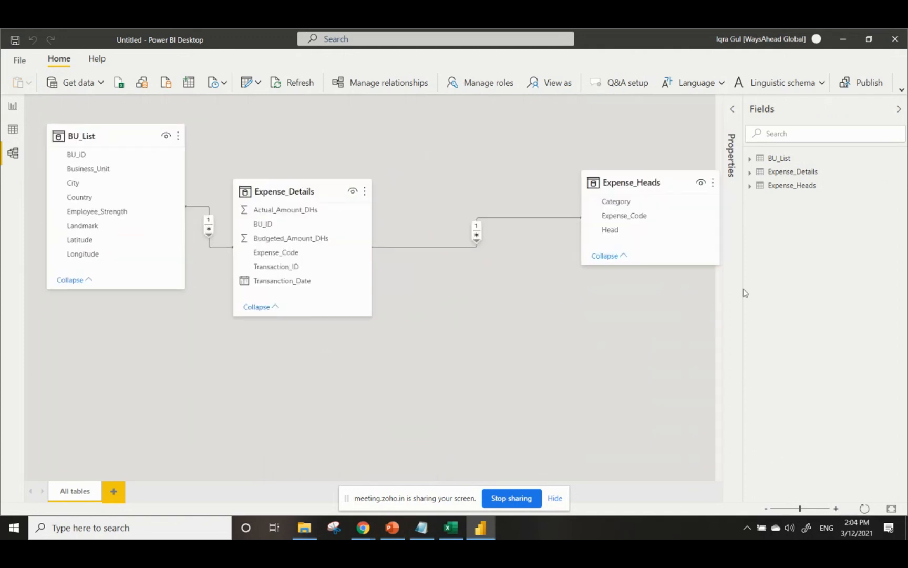
{"action": "left_click_drag", "start_coordinate": [649, 184], "coordinate": [509, 272]}
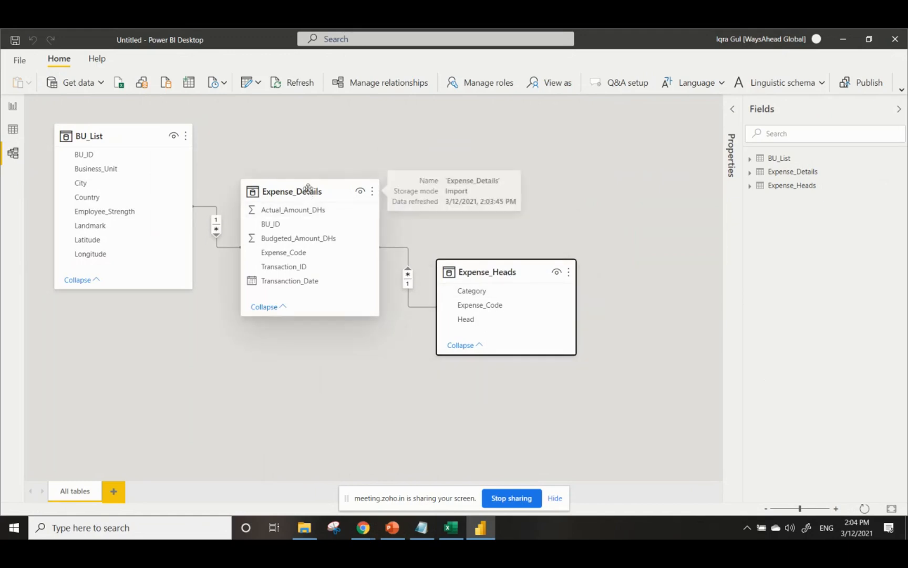
{"action": "left_click_drag", "start_coordinate": [308, 188], "coordinate": [320, 132]}
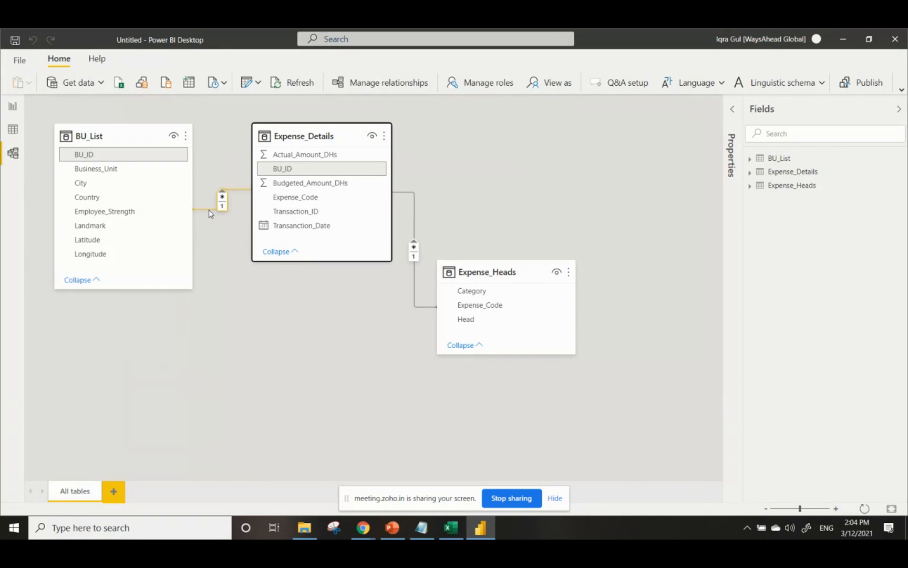
Step: Review the loaded rows of the BU_List, Expense_Details and Expense_Heads tables in the data view
{"action": "left_click", "coordinate": [12, 129]}
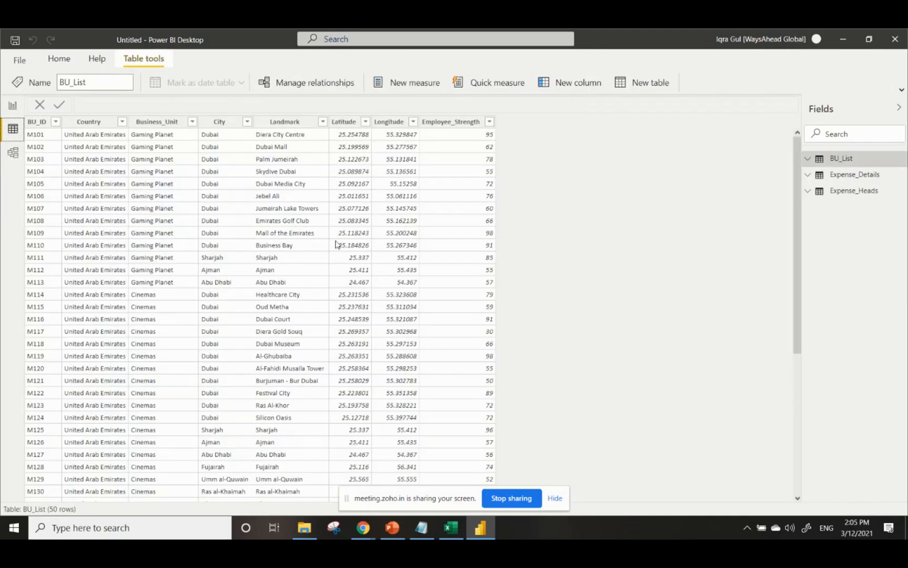
{"action": "left_click", "coordinate": [854, 180]}
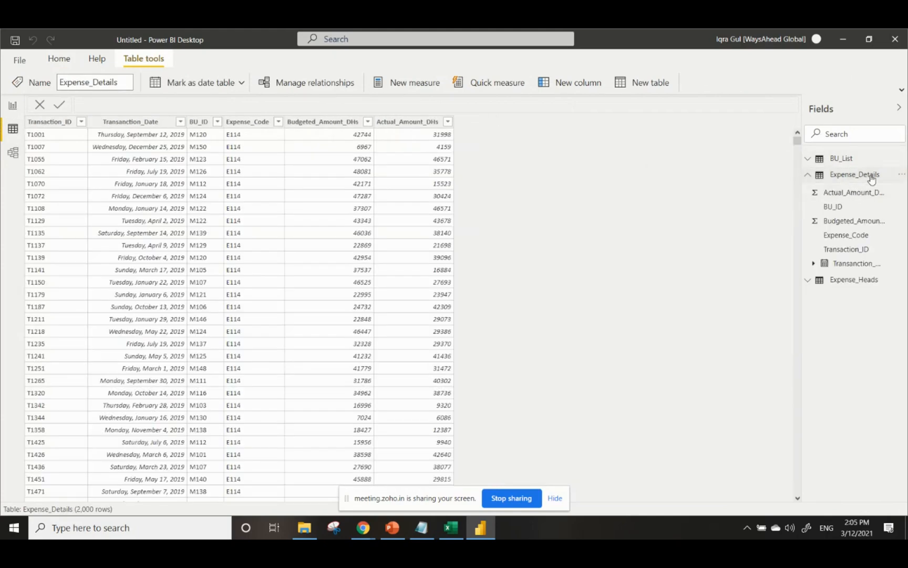
{"action": "left_click", "coordinate": [871, 179]}
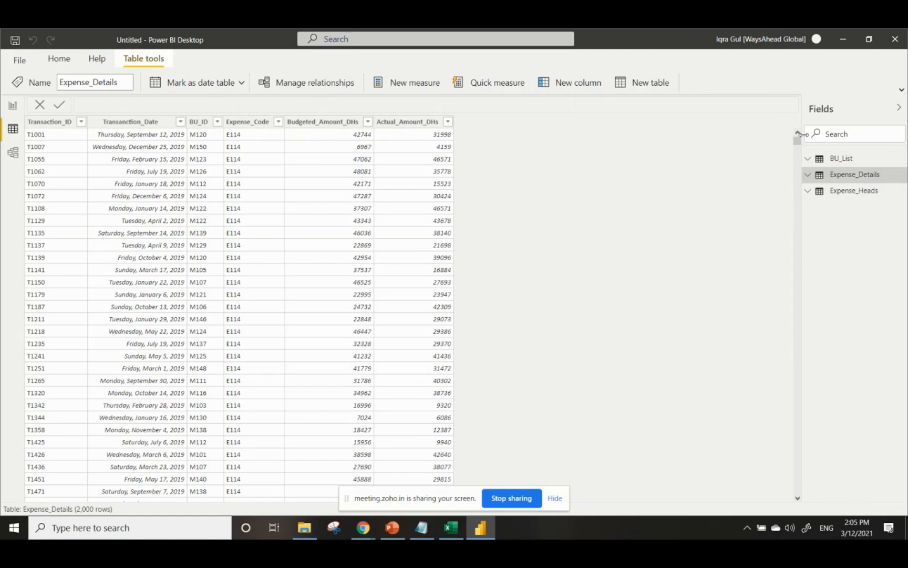
{"action": "left_click", "coordinate": [855, 192]}
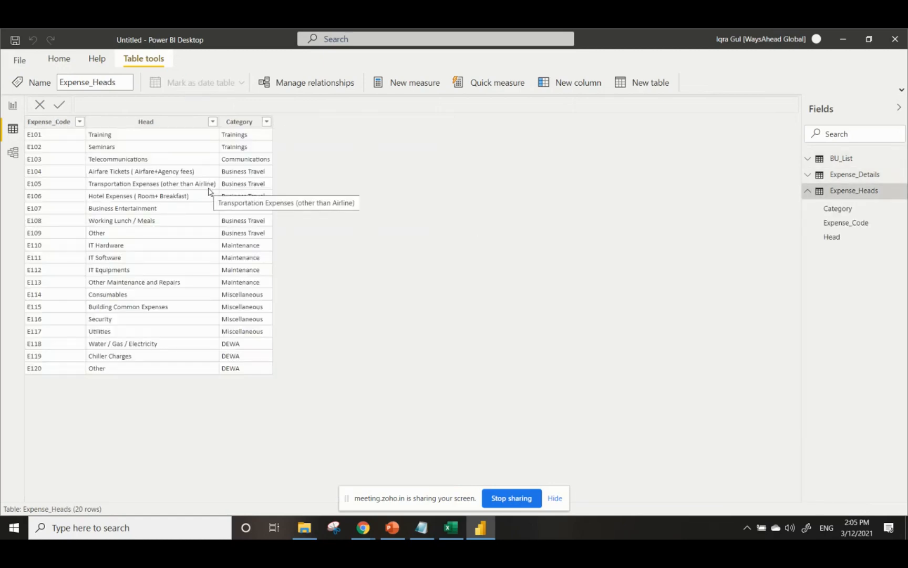
Step: Return to the report view and show the empty Page 1
{"action": "left_click", "coordinate": [15, 106]}
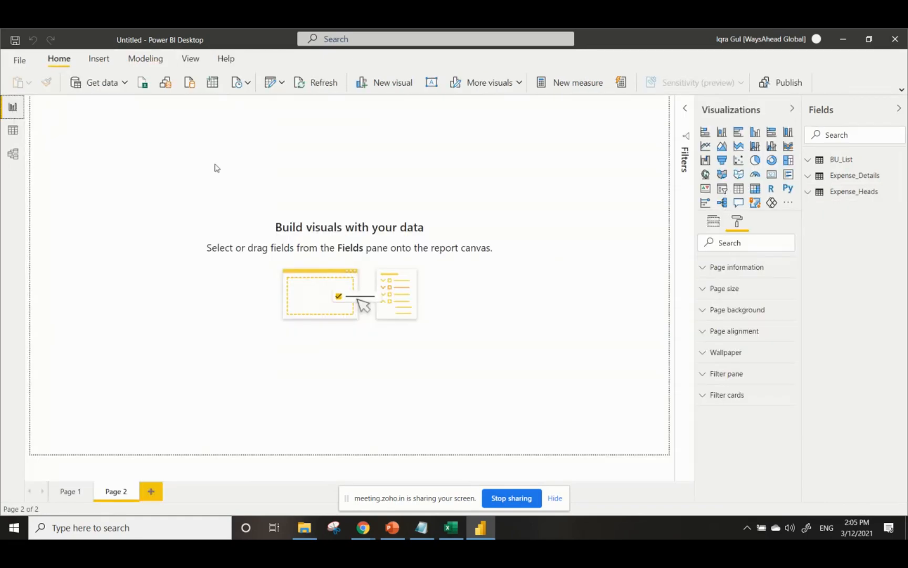
{"action": "left_click", "coordinate": [62, 491]}
{"action": "left_click", "coordinate": [154, 200]}
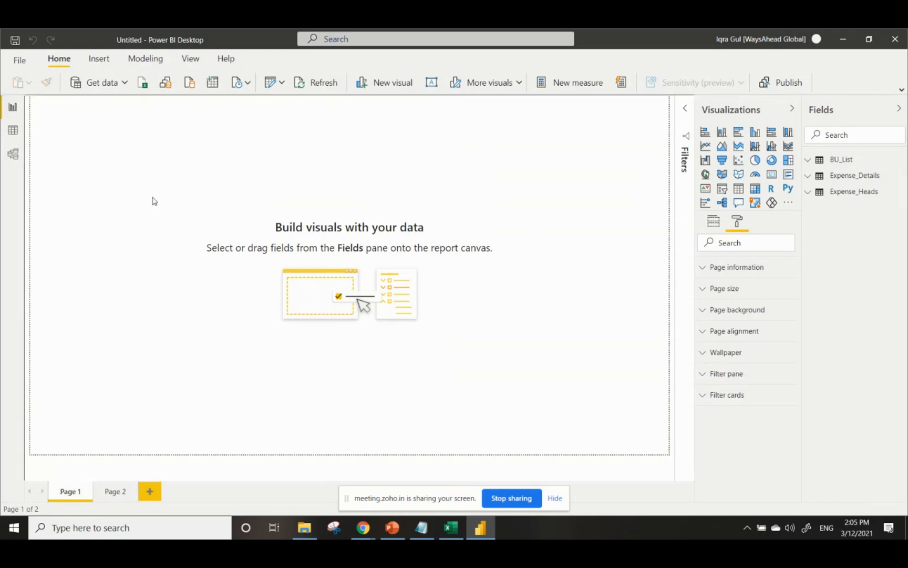
Step: Start saving the report and choose the WorkedFiles folder under D:, Learning, NSEIT as its location
{"action": "key", "text": "ctrl+s"}
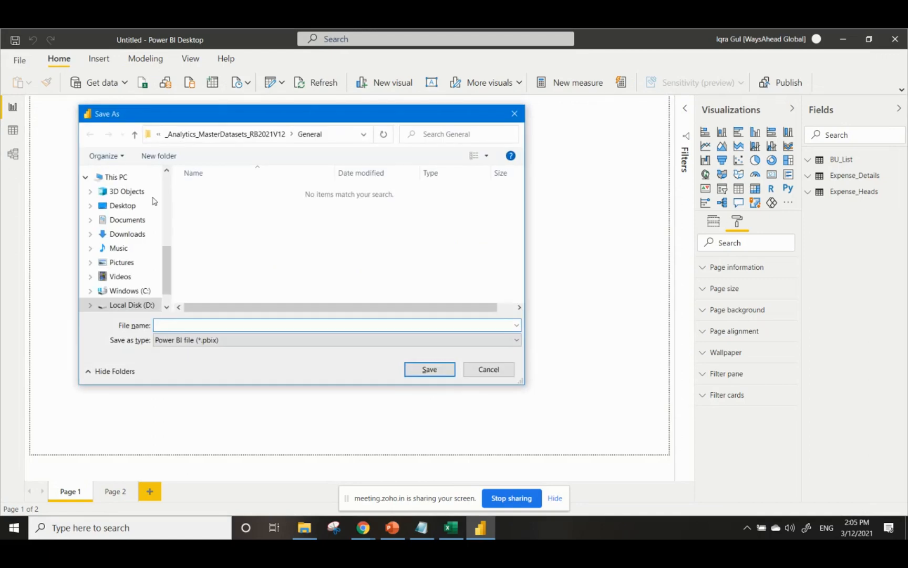
{"action": "left_click", "coordinate": [146, 309]}
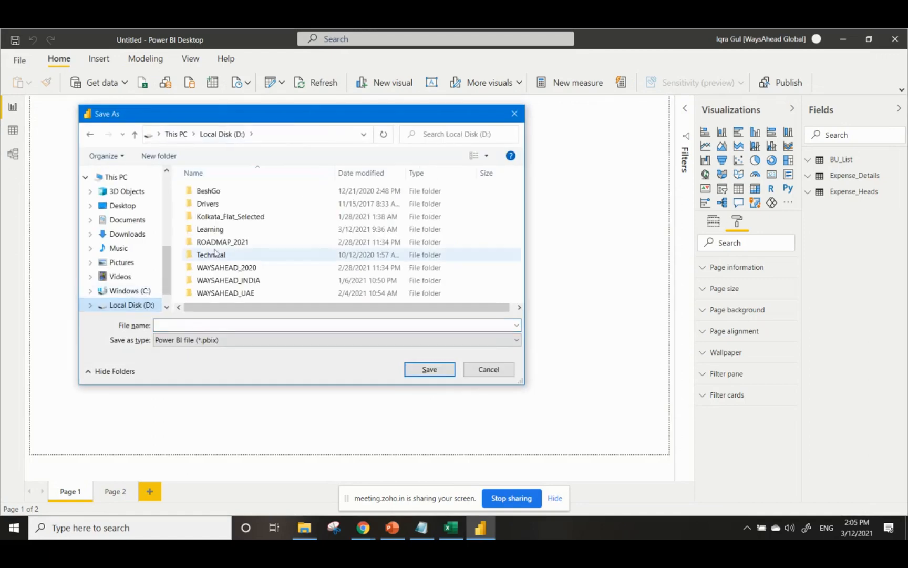
{"action": "double_click", "coordinate": [213, 229]}
{"action": "scroll", "coordinate": [241, 286], "scroll_direction": "down", "scroll_amount": 3}
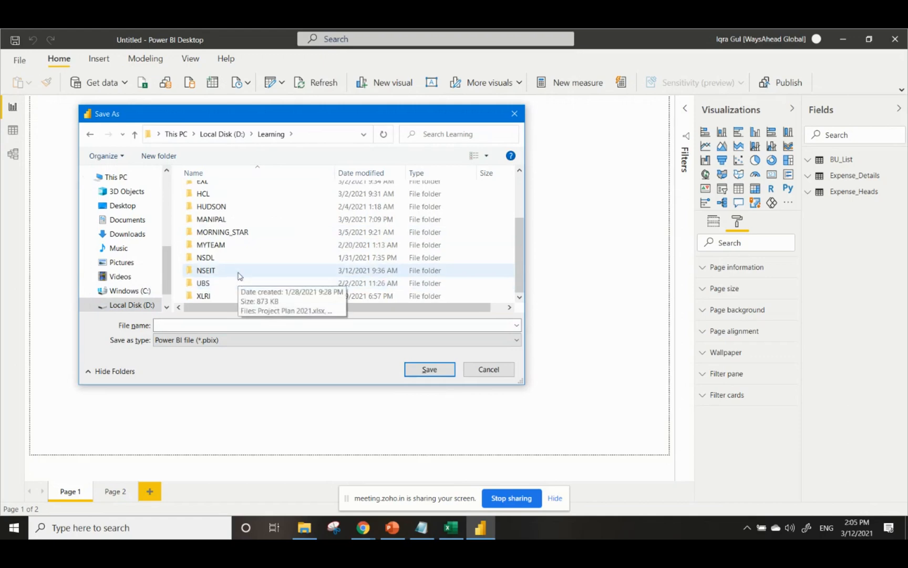
{"action": "double_click", "coordinate": [240, 276]}
{"action": "left_click", "coordinate": [220, 196]}
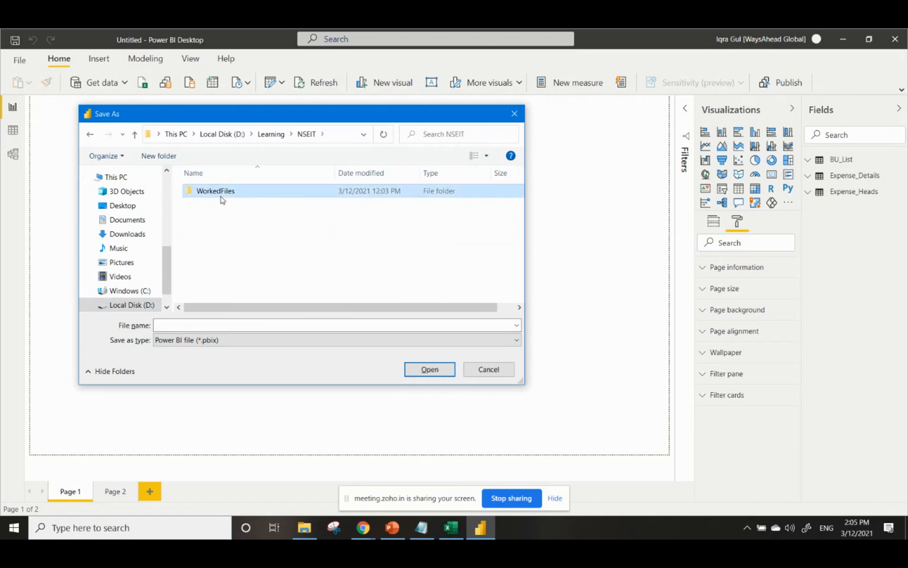
{"action": "double_click", "coordinate": [221, 198]}
Step: Name the Power BI file NSEIT_Demo_CompanyExpenses_12Mar2021 and save it
{"action": "left_click", "coordinate": [189, 326]}
{"action": "type", "text": "NSE"}
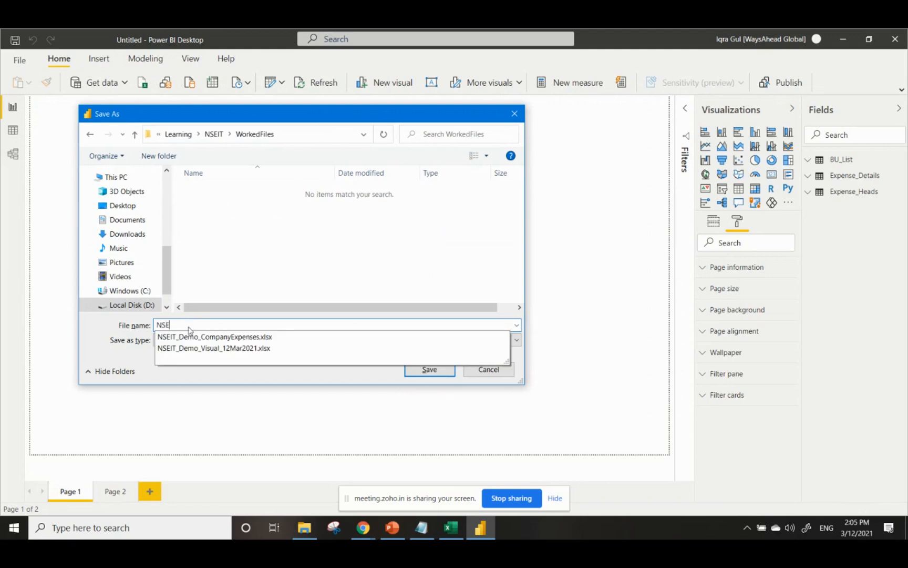
{"action": "type", "text": "IT_Demo_"}
{"action": "key", "text": "Down"}
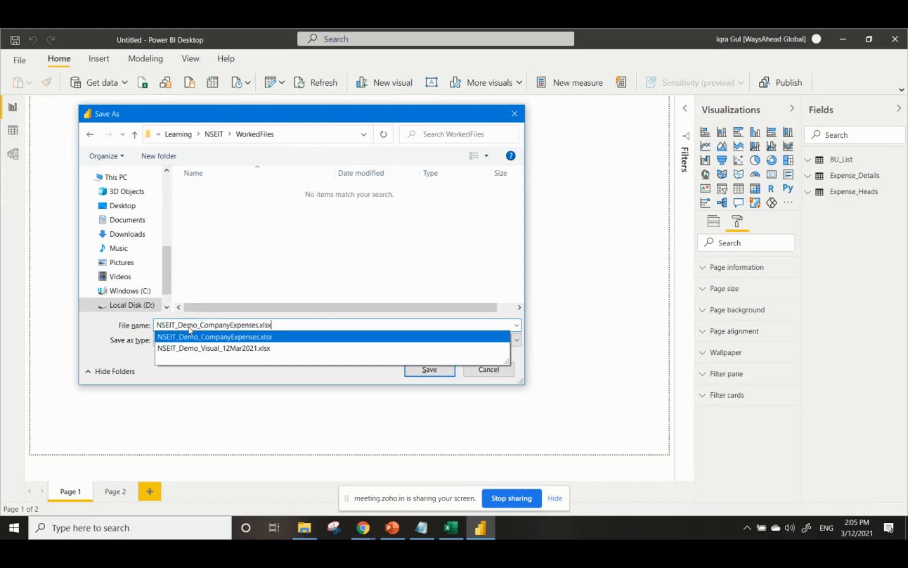
{"action": "key", "text": "BackSpace"}
{"action": "key", "text": "BackSpace"}
{"action": "key", "text": "BackSpace"}
{"action": "key", "text": "BackSpace"}
{"action": "key", "text": "BackSpace"}
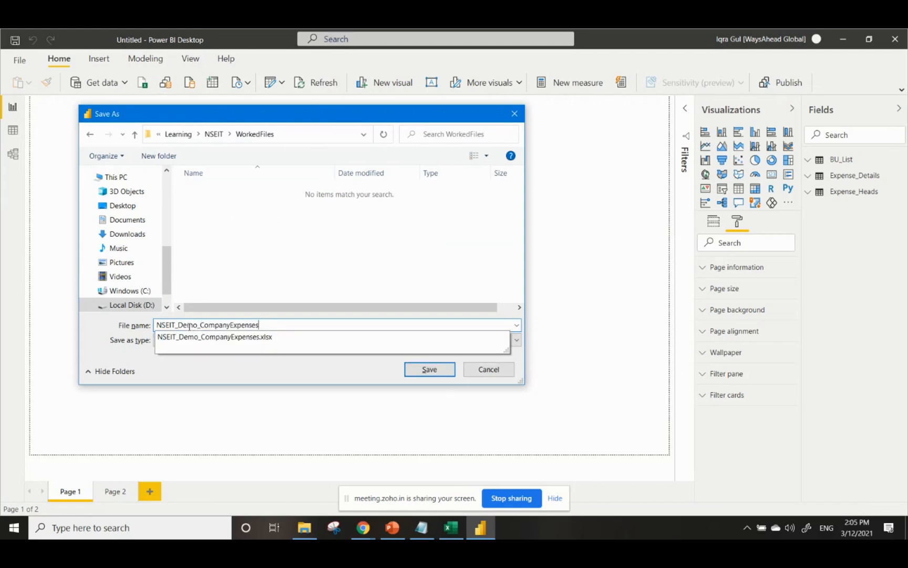
{"action": "type", "text": "_12"}
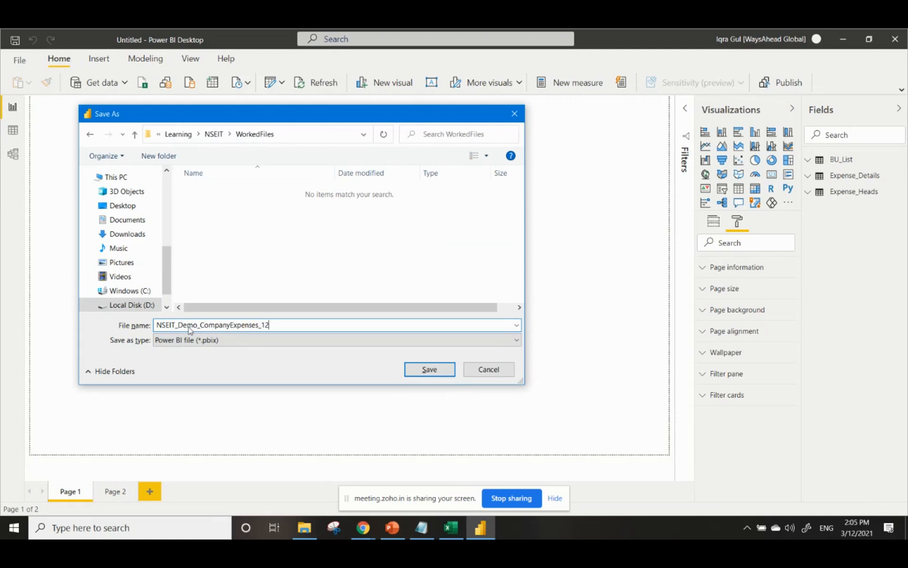
{"action": "type", "text": "Mar2021"}
{"action": "key", "text": "Return"}
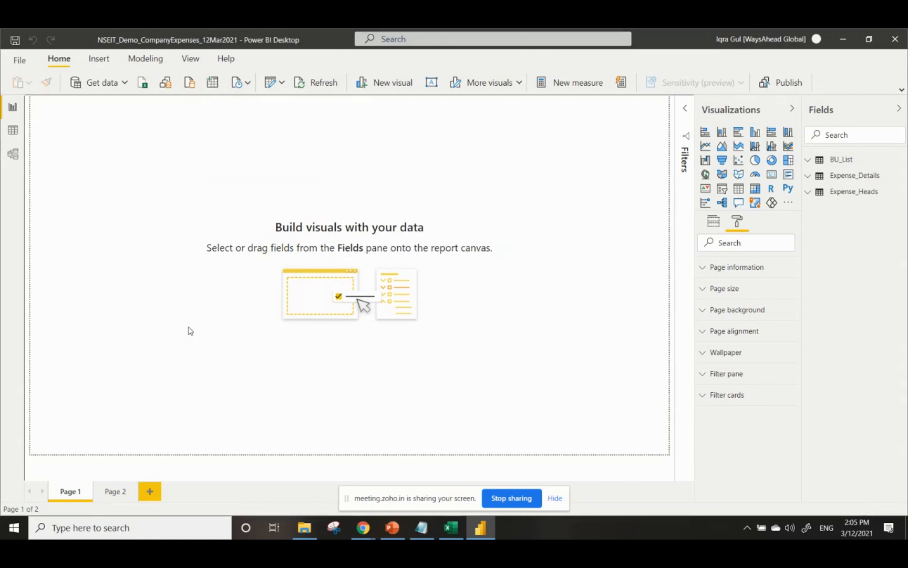
Step: Create a clustered column chart of Actual_Amount_DHs and Budgeted_Amount_DHs from Expense_Details, enlarge it and place it near the middle of Page 1
{"action": "left_click", "coordinate": [808, 193]}
{"action": "left_click", "coordinate": [810, 177]}
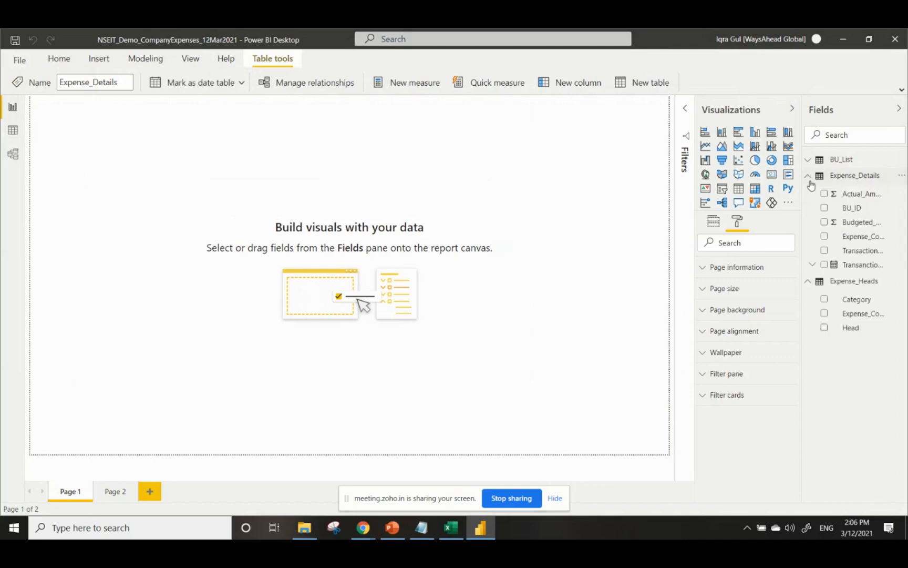
{"action": "left_click_drag", "start_coordinate": [871, 199], "coordinate": [167, 216]}
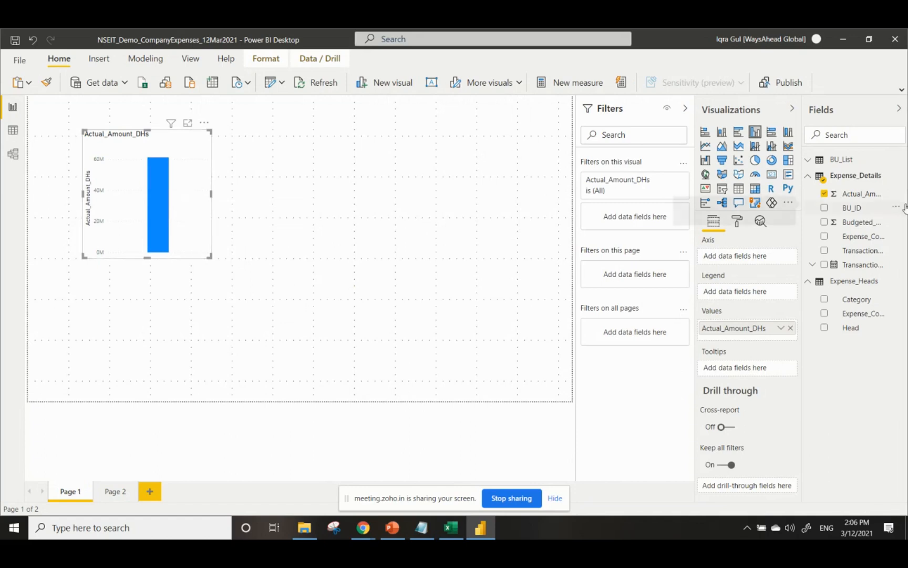
{"action": "left_click_drag", "start_coordinate": [865, 223], "coordinate": [200, 198]}
{"action": "left_click_drag", "start_coordinate": [208, 257], "coordinate": [484, 347]}
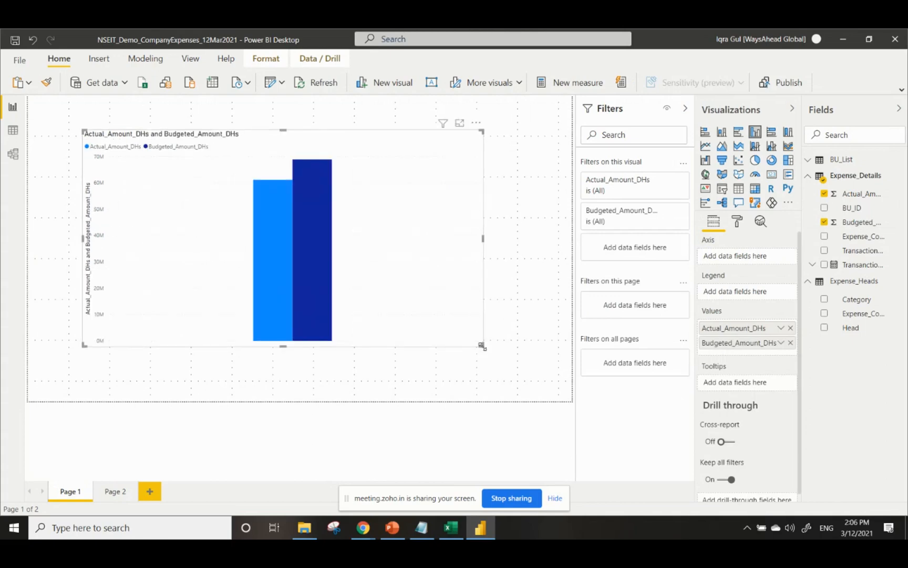
{"action": "left_click_drag", "start_coordinate": [452, 331], "coordinate": [469, 346]}
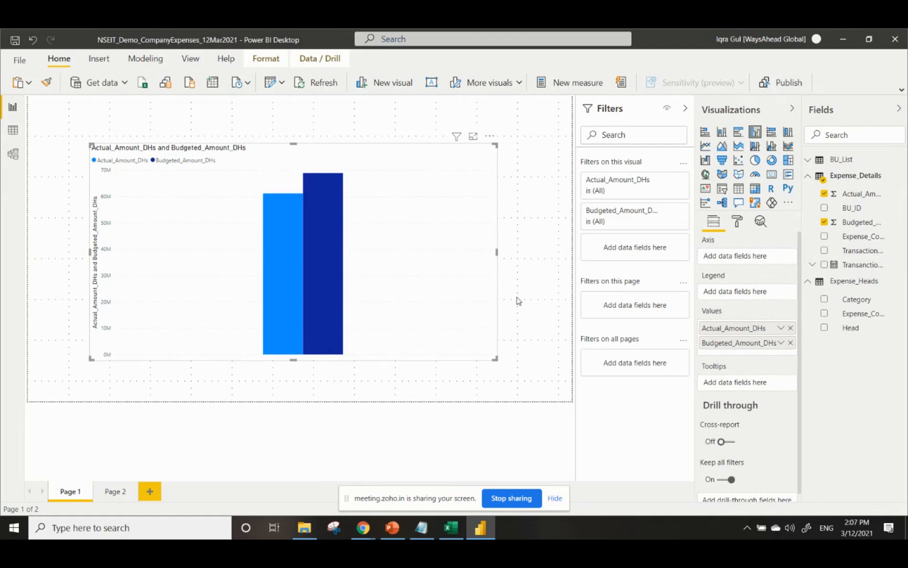
{"action": "left_click", "coordinate": [519, 299]}
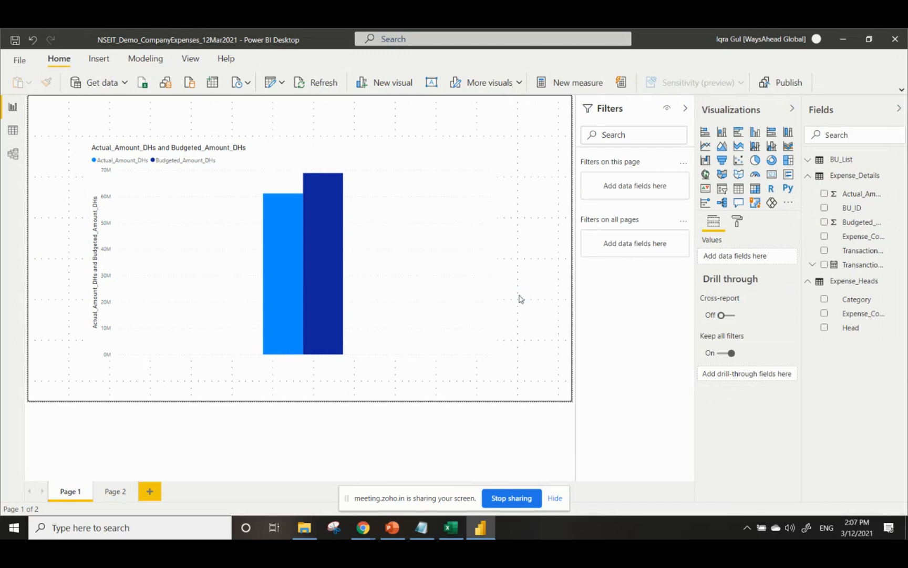
Step: Collapse the Expense_Details and Expense_Heads field lists and rename Page 1 as Expense Analysis
{"action": "left_click", "coordinate": [811, 181]}
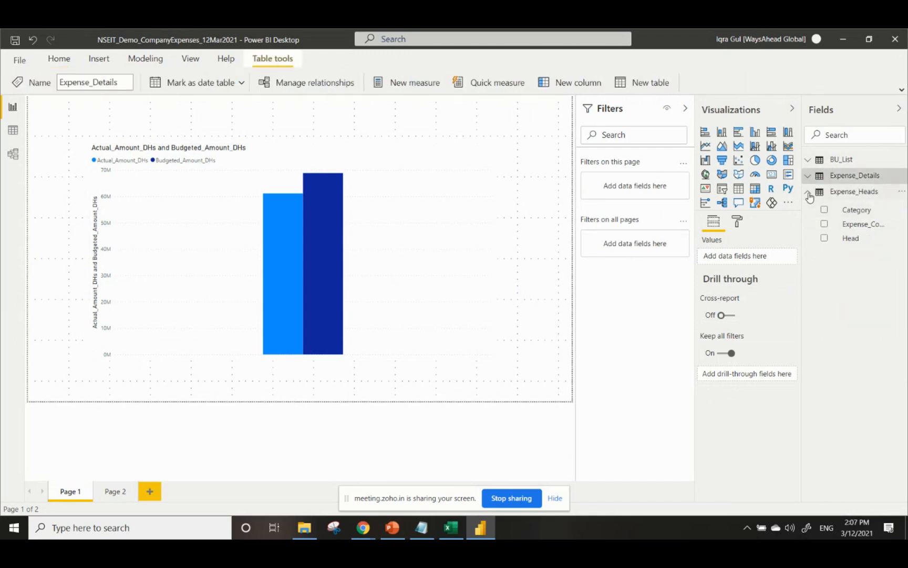
{"action": "left_click", "coordinate": [809, 194]}
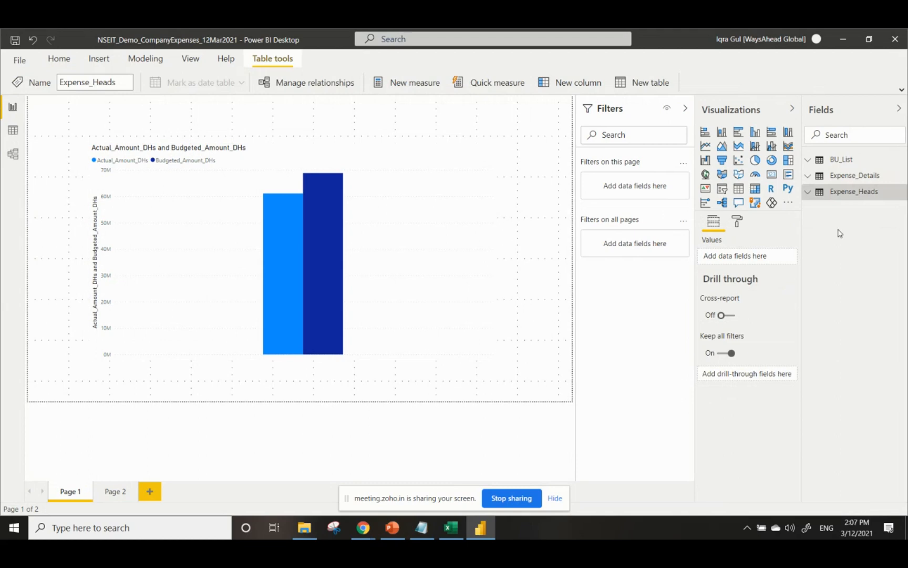
{"action": "double_click", "coordinate": [81, 483]}
{"action": "type", "text": "Expense Analysis"}
{"action": "key", "text": "Return"}
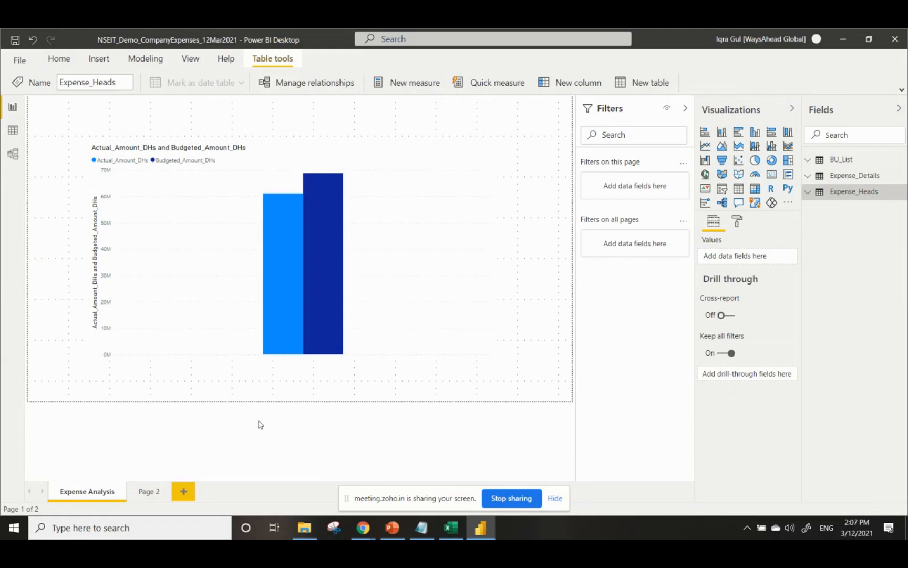
Step: Switch to SessionNotes.txt in Notepad and review the Day1 data gathering topics, highlighting Flat Files, Web URL and JSON
{"action": "left_click", "coordinate": [421, 527]}
{"action": "left_click", "coordinate": [107, 441]}
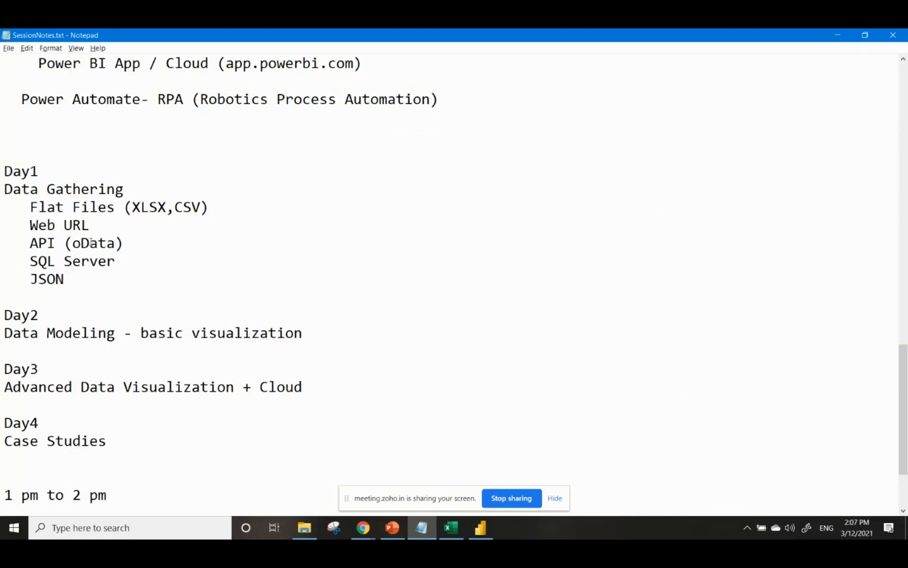
{"action": "left_click_drag", "start_coordinate": [223, 207], "coordinate": [200, 207]}
{"action": "left_click_drag", "start_coordinate": [141, 214], "coordinate": [4, 208]}
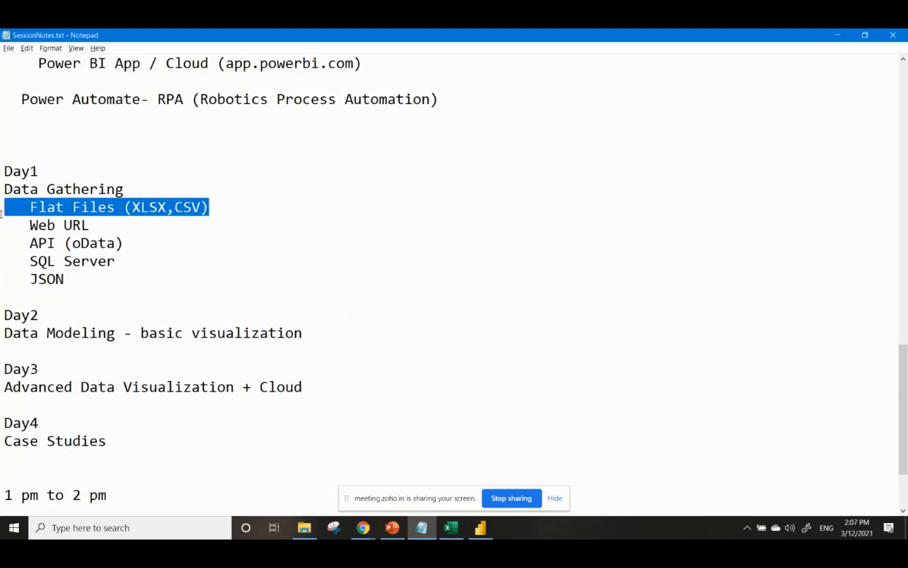
{"action": "left_click_drag", "start_coordinate": [104, 225], "coordinate": [1, 208]}
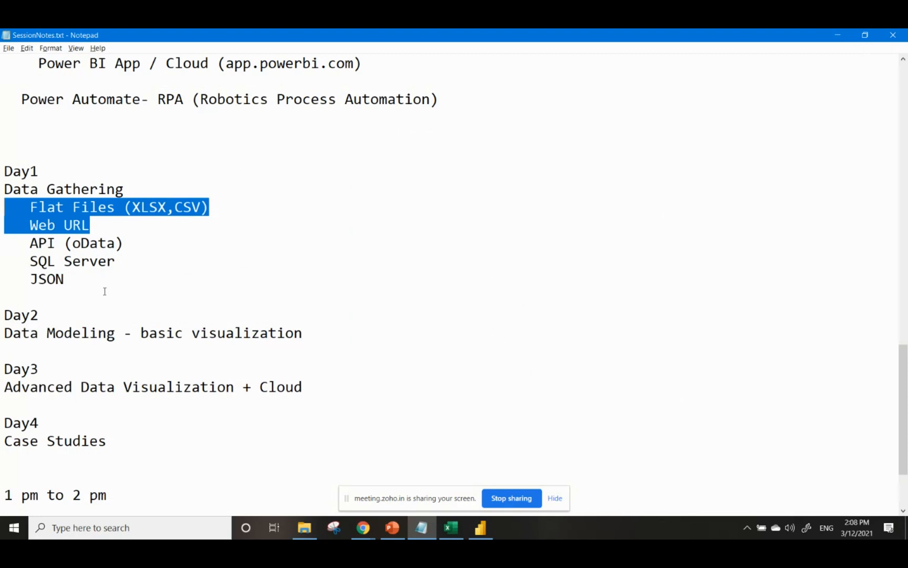
{"action": "left_click_drag", "start_coordinate": [65, 283], "coordinate": [30, 279]}
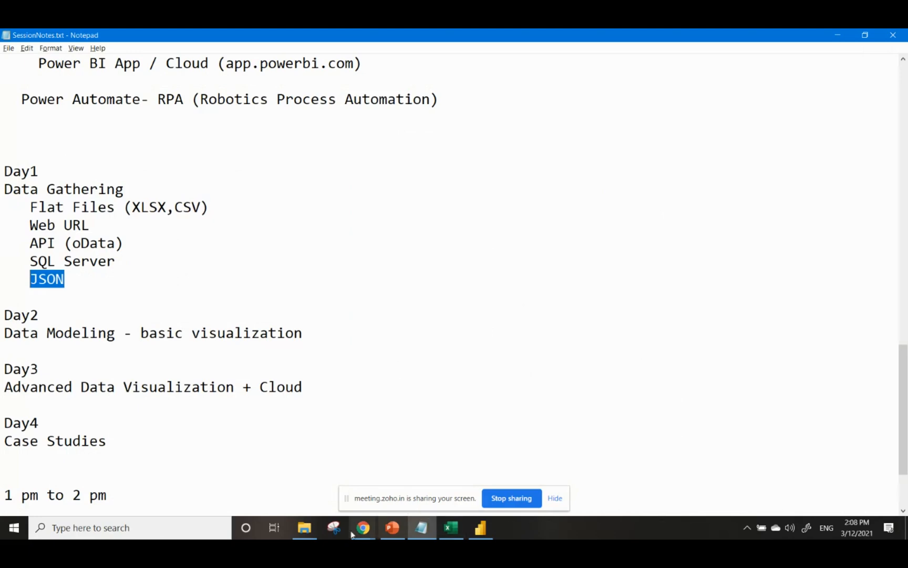
Step: Switch to File Explorer and open Data_Sources.txt from the _Analytics_MasterDatasets_RB2021V12 folder
{"action": "left_click", "coordinate": [304, 528]}
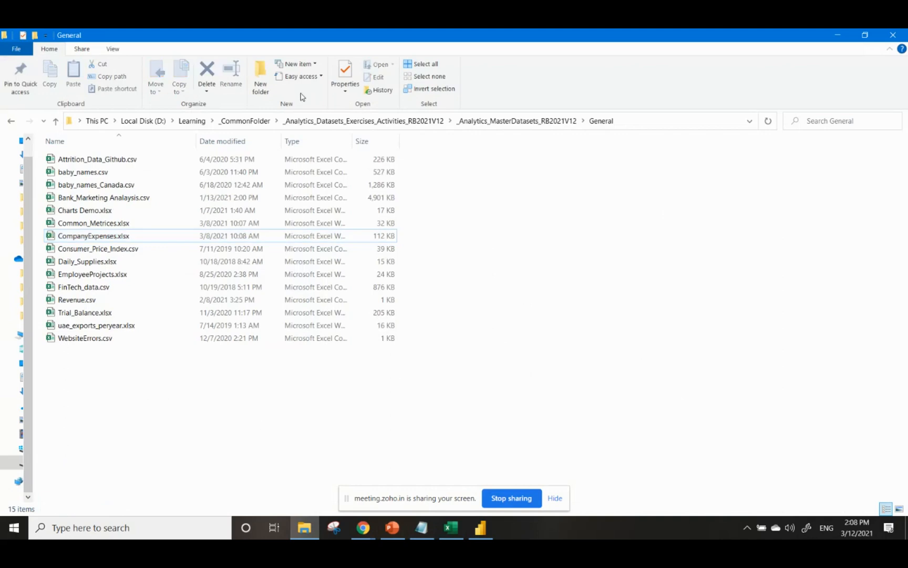
{"action": "left_click", "coordinate": [343, 121]}
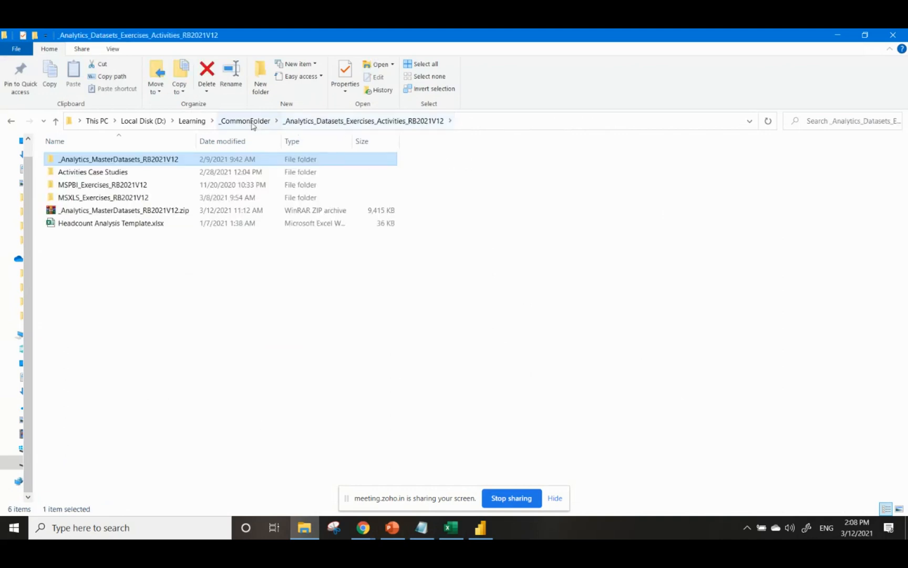
{"action": "double_click", "coordinate": [122, 169]}
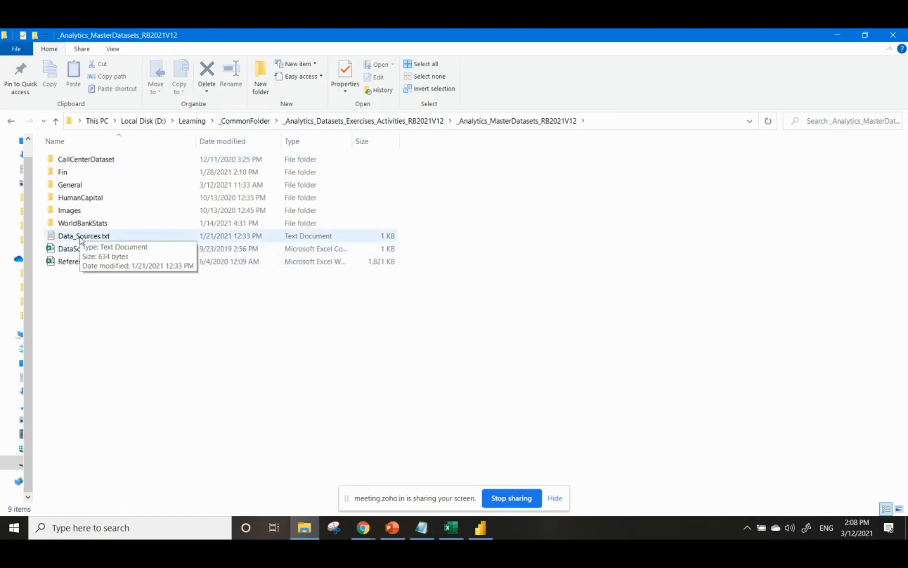
{"action": "double_click", "coordinate": [80, 236]}
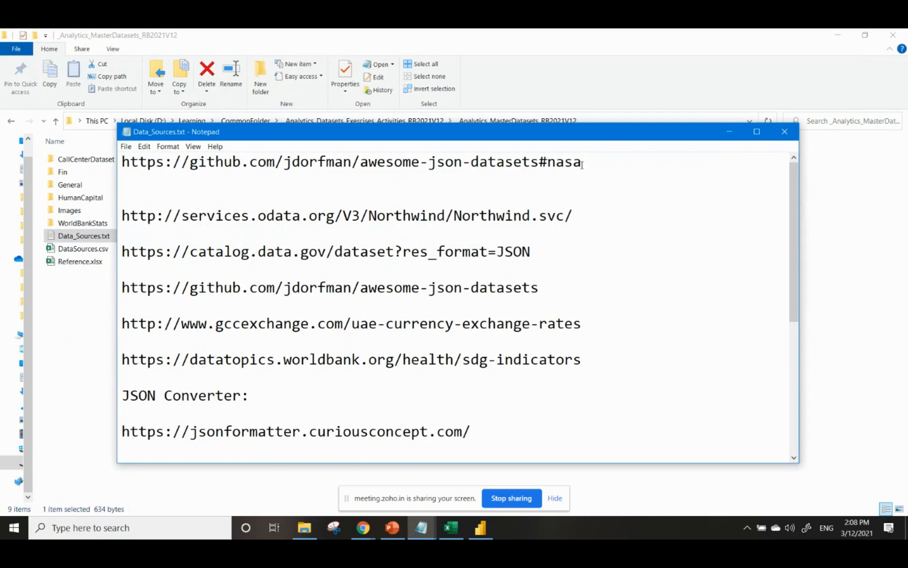
Step: Copy the GitHub awesome-json-datasets#nasa link from the first line of Data_Sources.txt
{"action": "left_click_drag", "start_coordinate": [581, 164], "coordinate": [116, 156]}
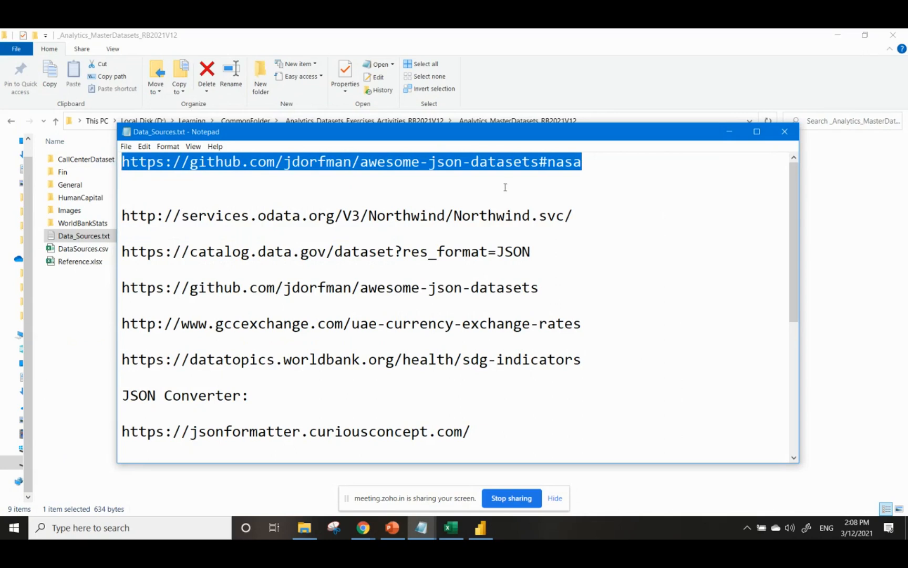
{"action": "left_click", "coordinate": [536, 164]}
{"action": "left_click_drag", "start_coordinate": [582, 162], "coordinate": [120, 160]}
{"action": "key", "text": "ctrl+c"}
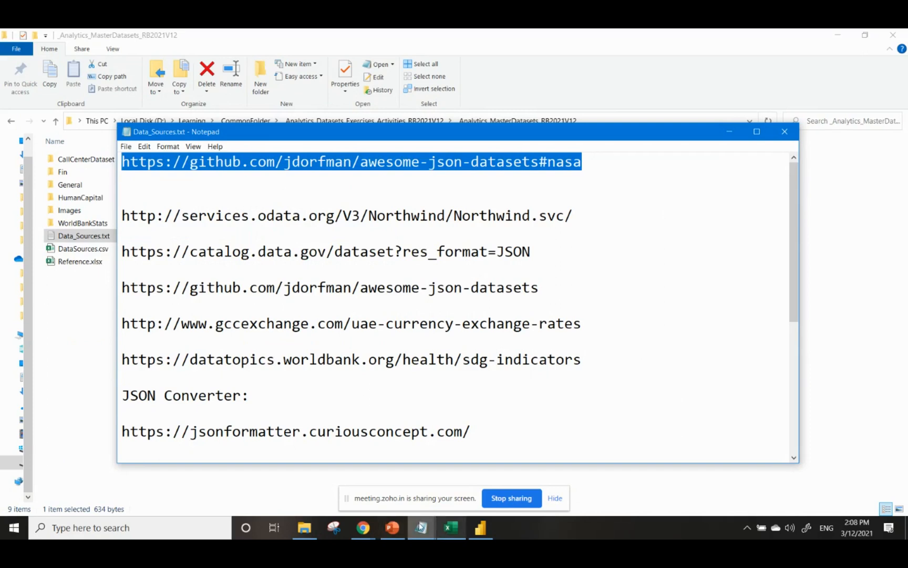
Step: Switch to the Zoho Meeting page in Chrome and send the copied JSON datasets link to everyone in the Q&A
{"action": "mouse_move", "coordinate": [376, 527]}
{"action": "left_click", "coordinate": [370, 488]}
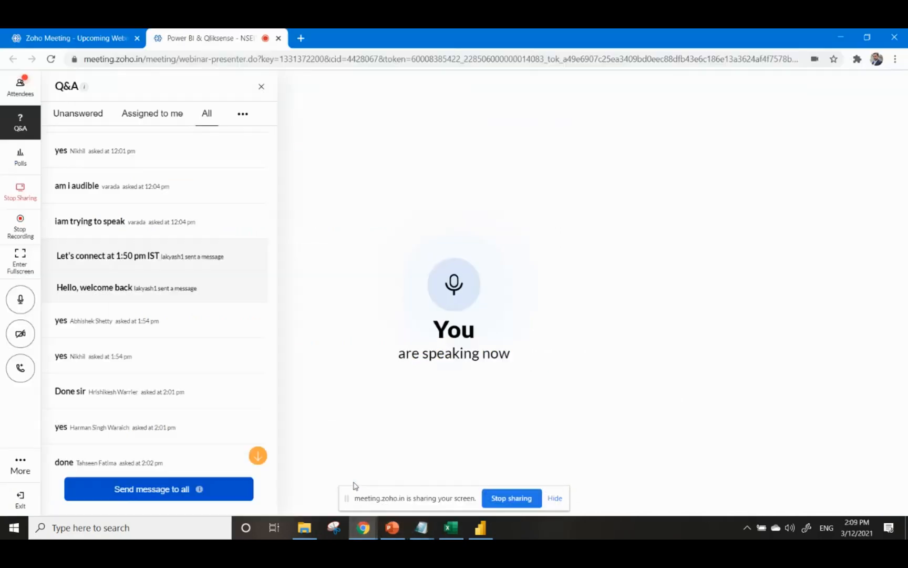
{"action": "left_click", "coordinate": [158, 490]}
{"action": "key", "text": "ctrl+v"}
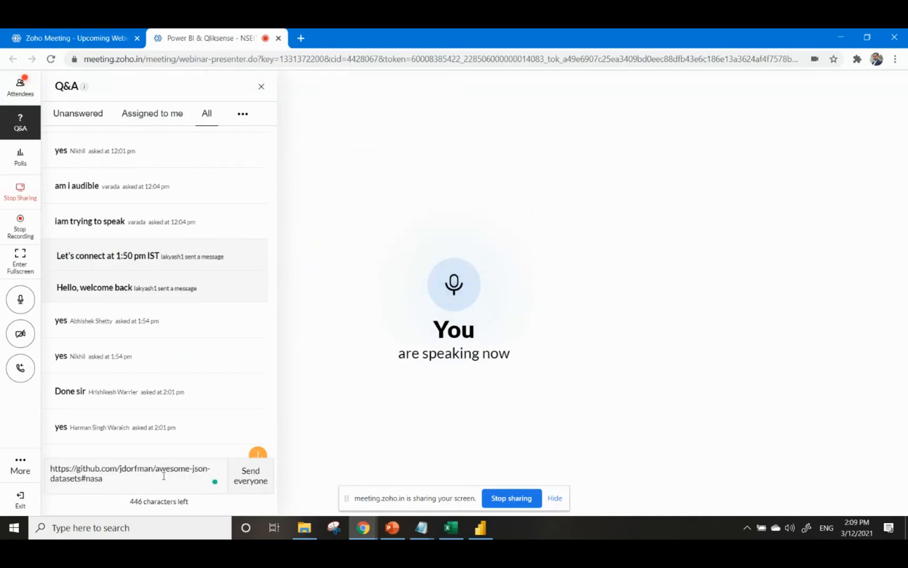
{"action": "key", "text": "Return"}
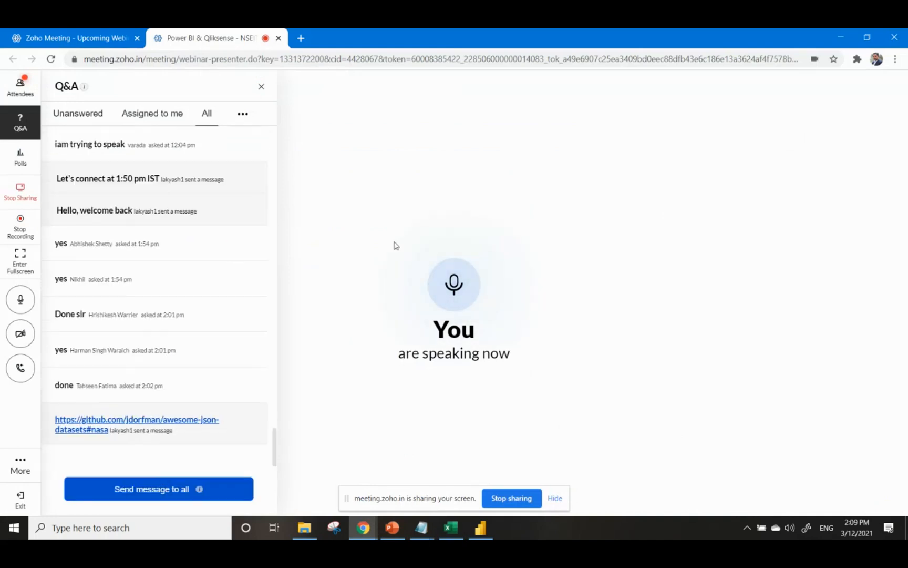
Step: Check the webinar's attendee list and Q&A messages
{"action": "mouse_move", "coordinate": [176, 347]}
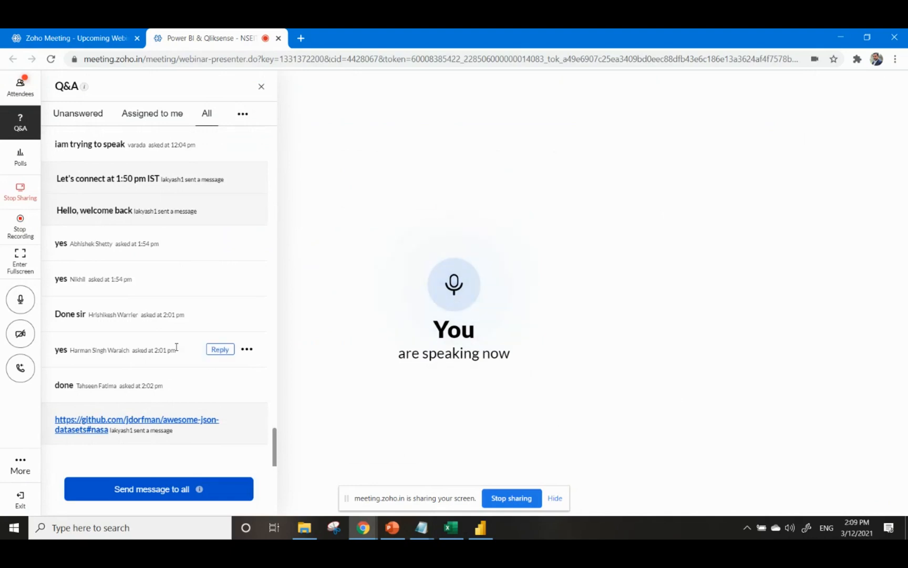
{"action": "left_click", "coordinate": [20, 89]}
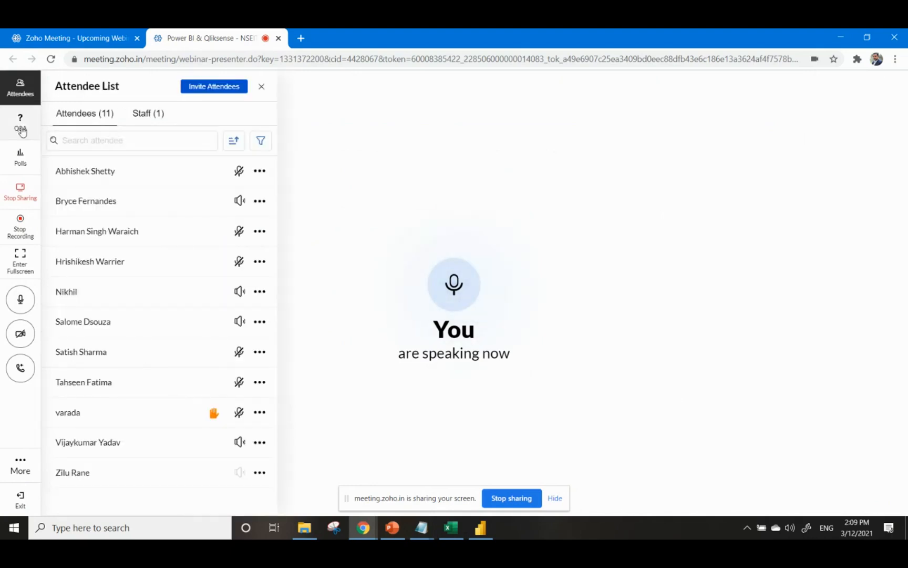
{"action": "left_click", "coordinate": [21, 129]}
{"action": "left_click", "coordinate": [24, 88]}
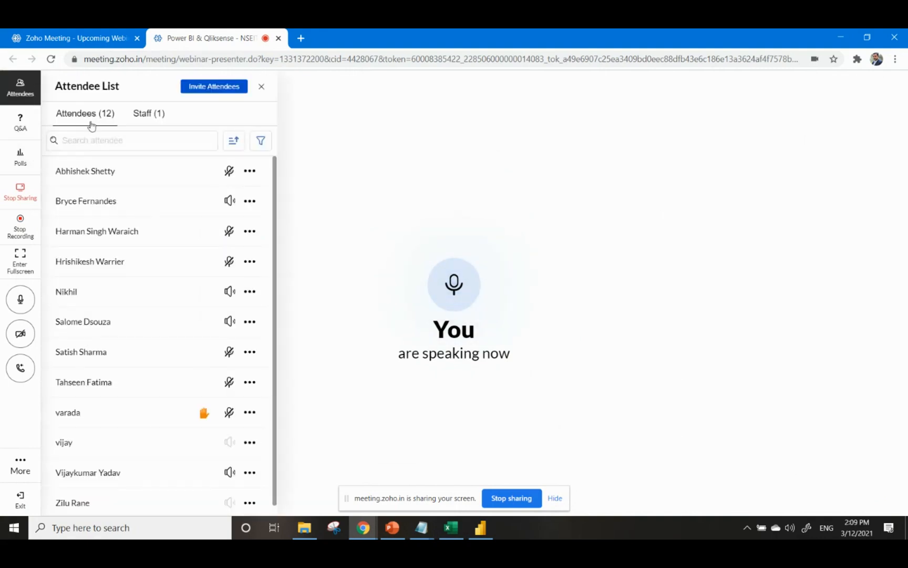
Step: Check the webinar's staff list and return to the Q&A messages
{"action": "left_click", "coordinate": [143, 119]}
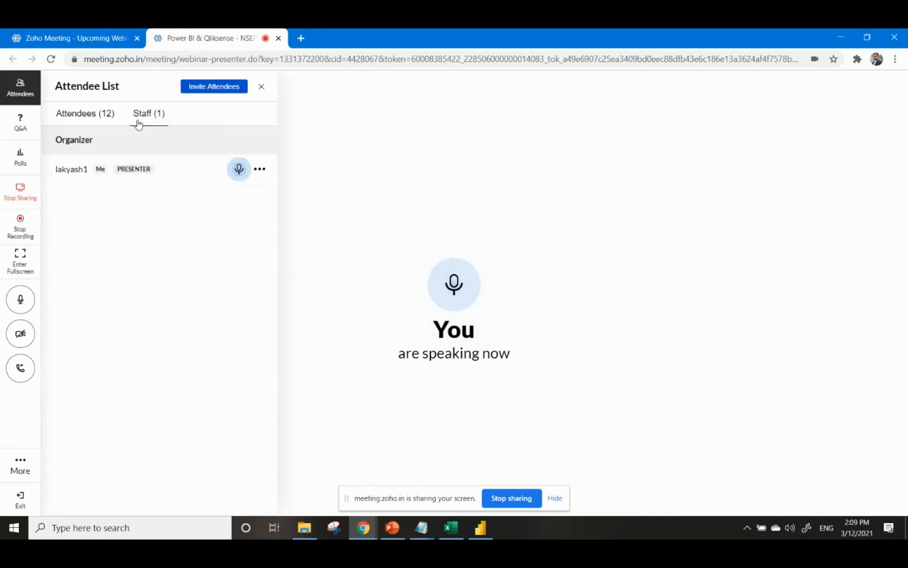
{"action": "left_click", "coordinate": [16, 126]}
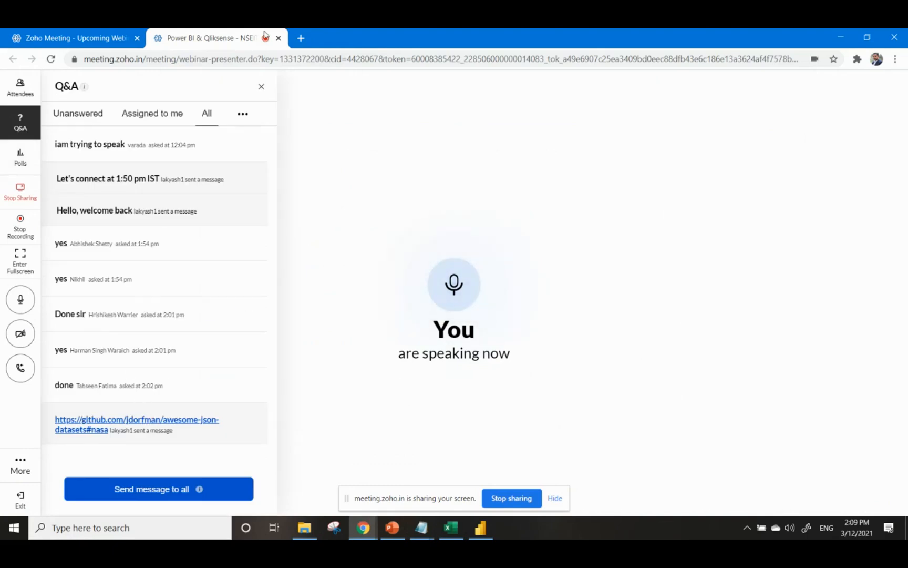
{"action": "left_click", "coordinate": [363, 531]}
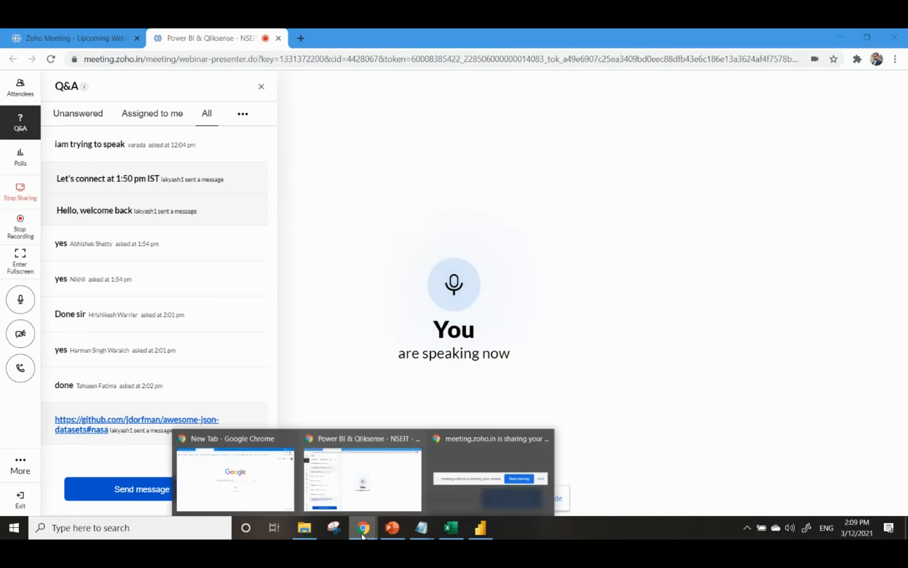
{"action": "left_click", "coordinate": [230, 490]}
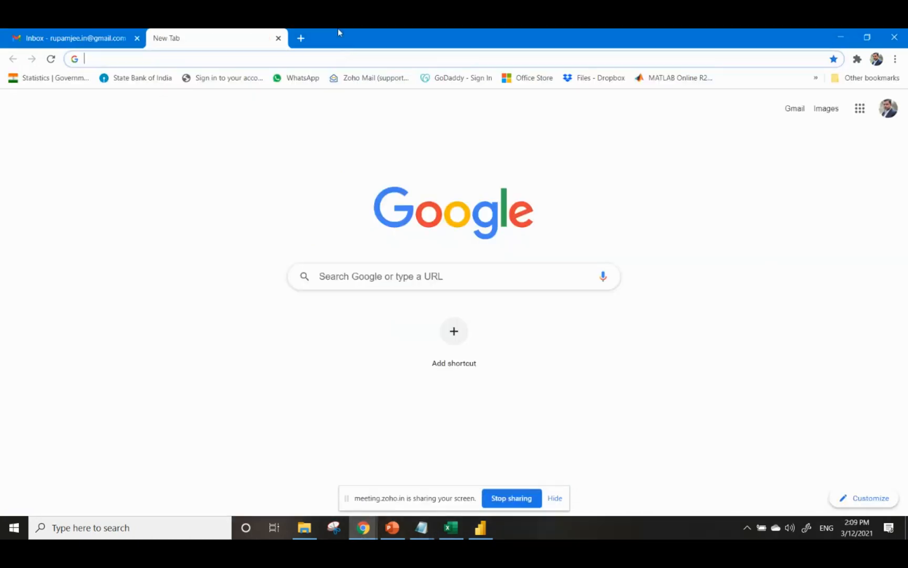
{"action": "left_click", "coordinate": [321, 57]}
{"action": "type", "text": "https://github.com/jdorfman/awesome-json-datasets#nasa"}
{"action": "key", "text": "Return"}
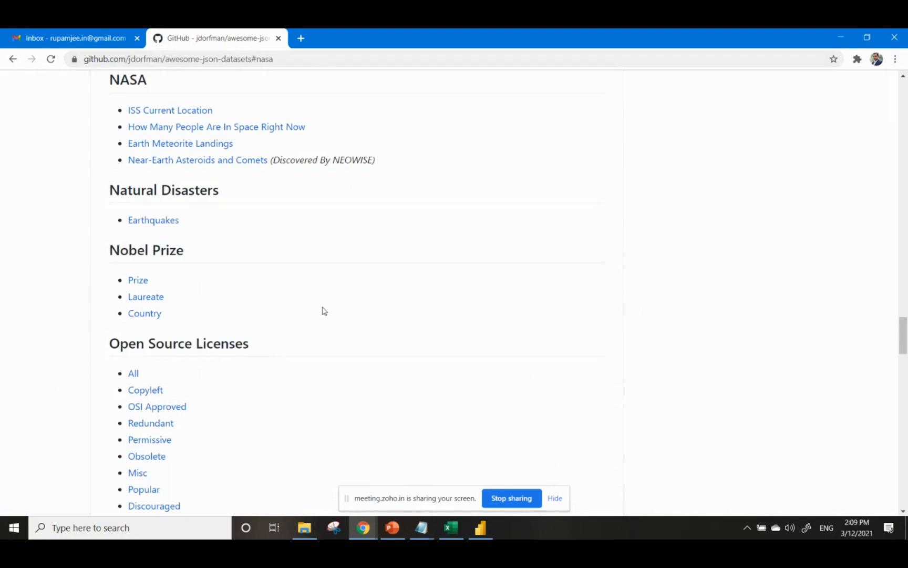
Step: Examine the dataset categories on the awesome-json-datasets page from the NASA section up to the Contents list
{"action": "scroll", "coordinate": [408, 317], "scroll_direction": "up", "scroll_amount": 1}
{"action": "scroll", "coordinate": [409, 317], "scroll_direction": "up", "scroll_amount": 1}
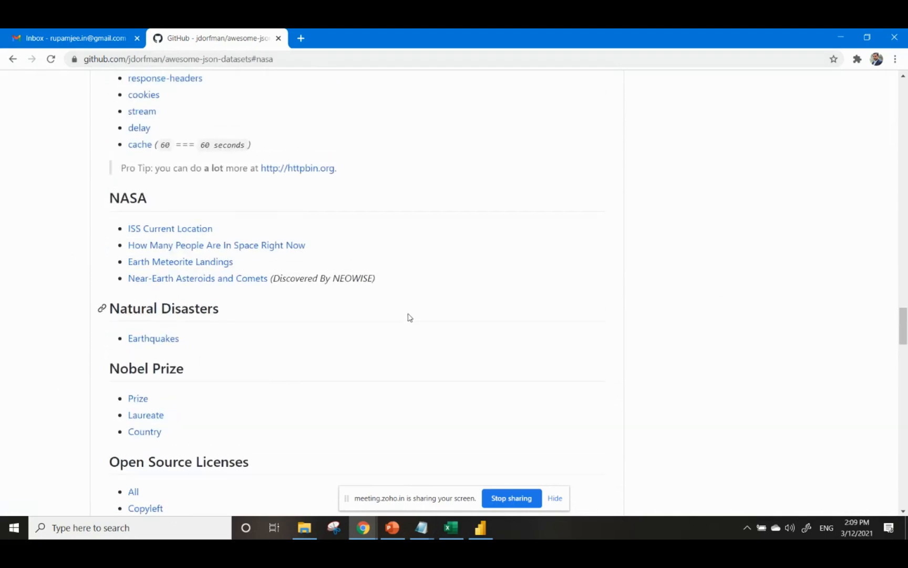
{"action": "scroll", "coordinate": [409, 317], "scroll_direction": "up", "scroll_amount": 1}
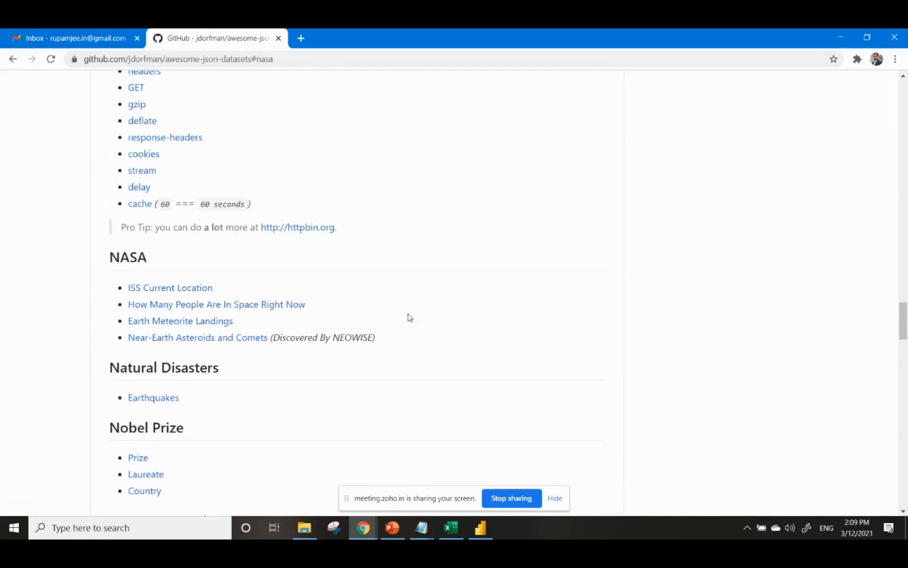
{"action": "scroll", "coordinate": [410, 317], "scroll_direction": "up", "scroll_amount": 2}
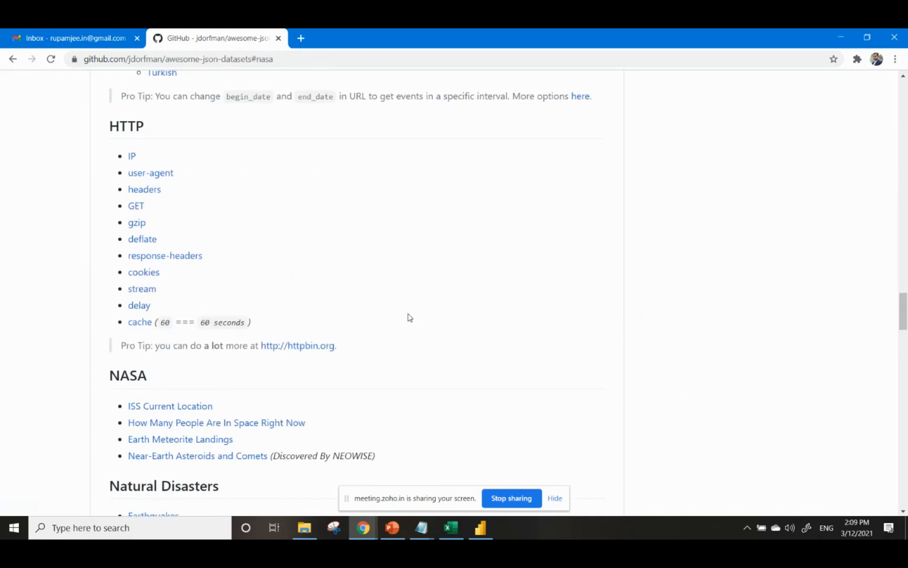
{"action": "scroll", "coordinate": [410, 316], "scroll_direction": "up", "scroll_amount": 4}
{"action": "scroll", "coordinate": [415, 311], "scroll_direction": "up", "scroll_amount": 4}
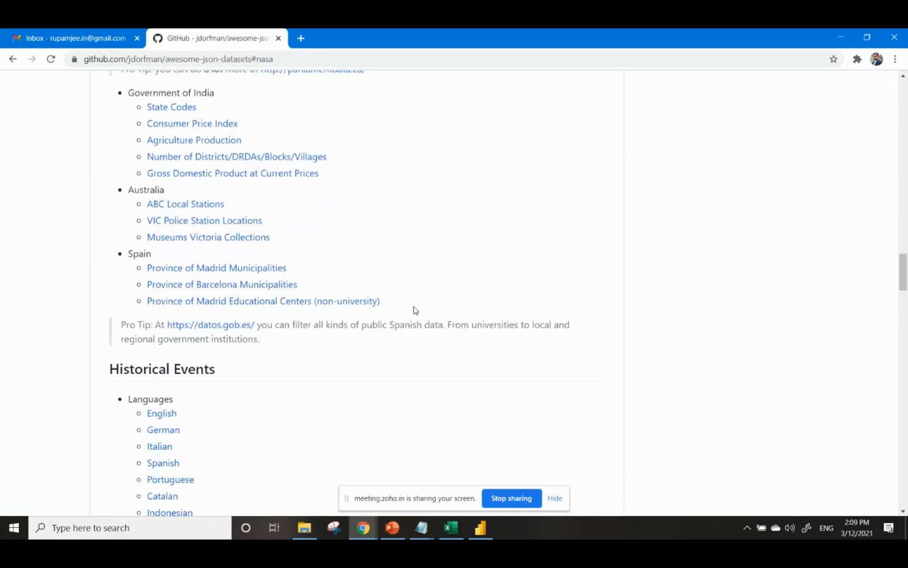
{"action": "scroll", "coordinate": [415, 310], "scroll_direction": "up", "scroll_amount": 4}
{"action": "scroll", "coordinate": [415, 310], "scroll_direction": "up", "scroll_amount": 4}
{"action": "scroll", "coordinate": [417, 310], "scroll_direction": "down", "scroll_amount": 1}
{"action": "scroll", "coordinate": [418, 309], "scroll_direction": "up", "scroll_amount": 6}
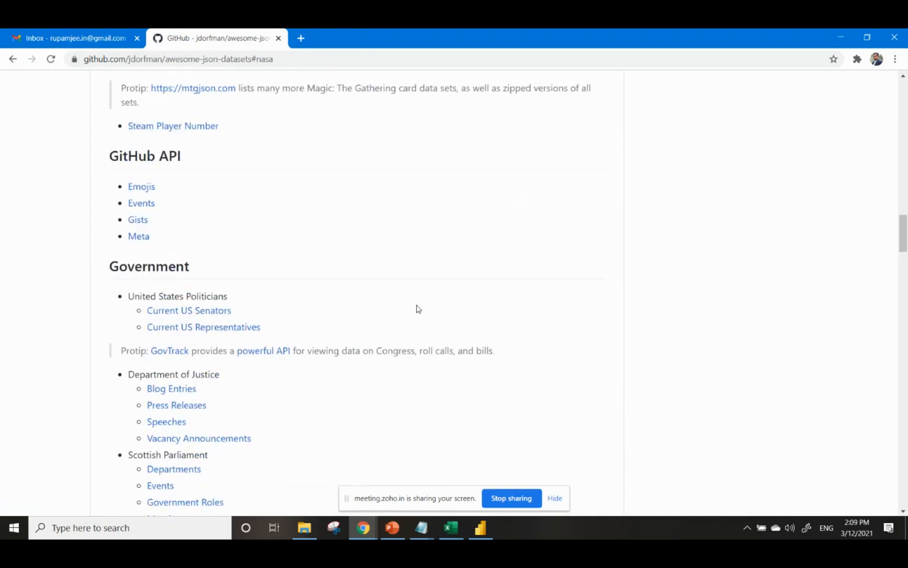
{"action": "scroll", "coordinate": [433, 314], "scroll_direction": "up", "scroll_amount": 4}
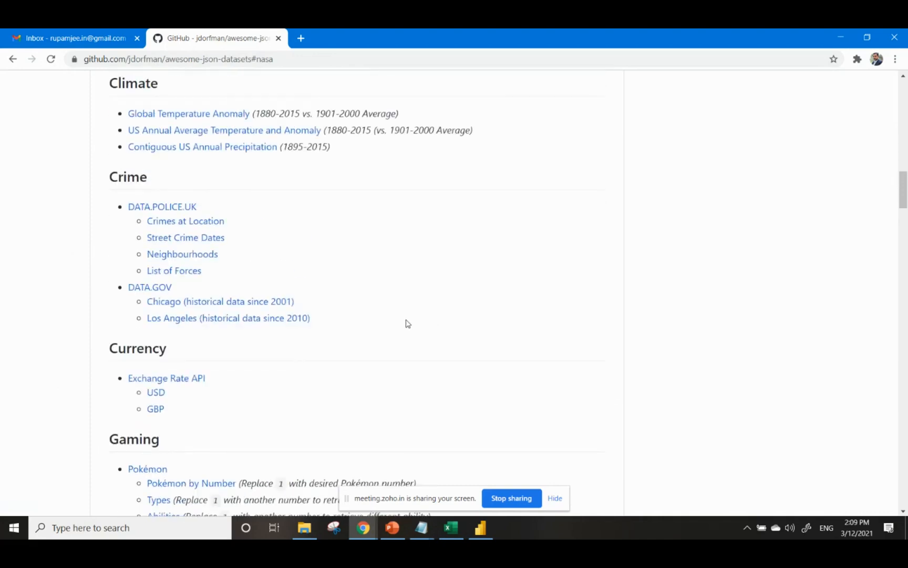
{"action": "scroll", "coordinate": [400, 344], "scroll_direction": "up", "scroll_amount": 1}
{"action": "scroll", "coordinate": [400, 344], "scroll_direction": "up", "scroll_amount": 7}
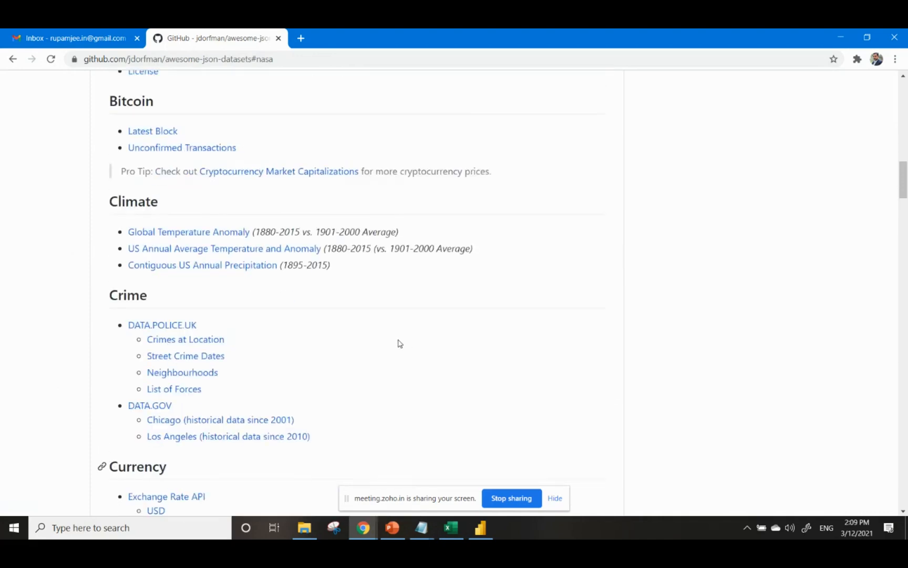
{"action": "scroll", "coordinate": [399, 344], "scroll_direction": "up", "scroll_amount": 5}
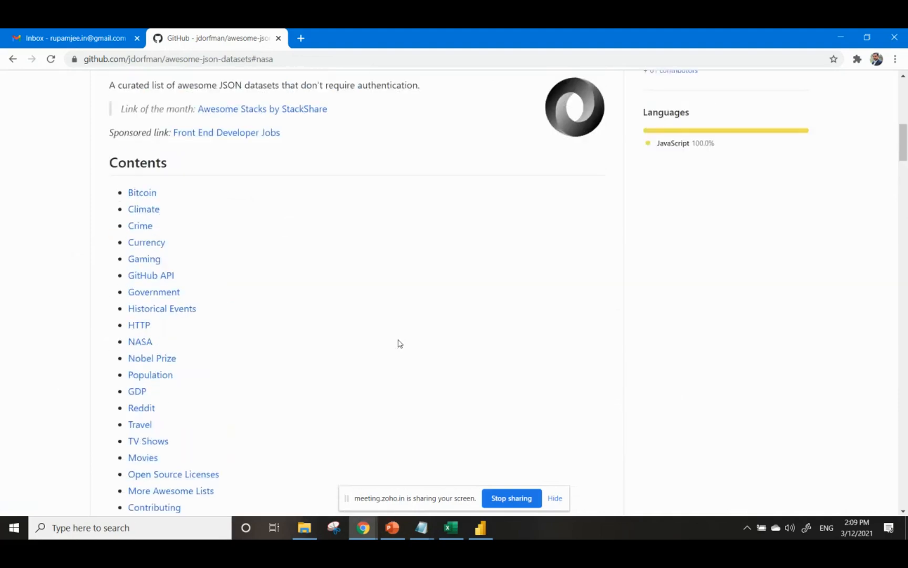
{"action": "scroll", "coordinate": [399, 344], "scroll_direction": "down", "scroll_amount": 4}
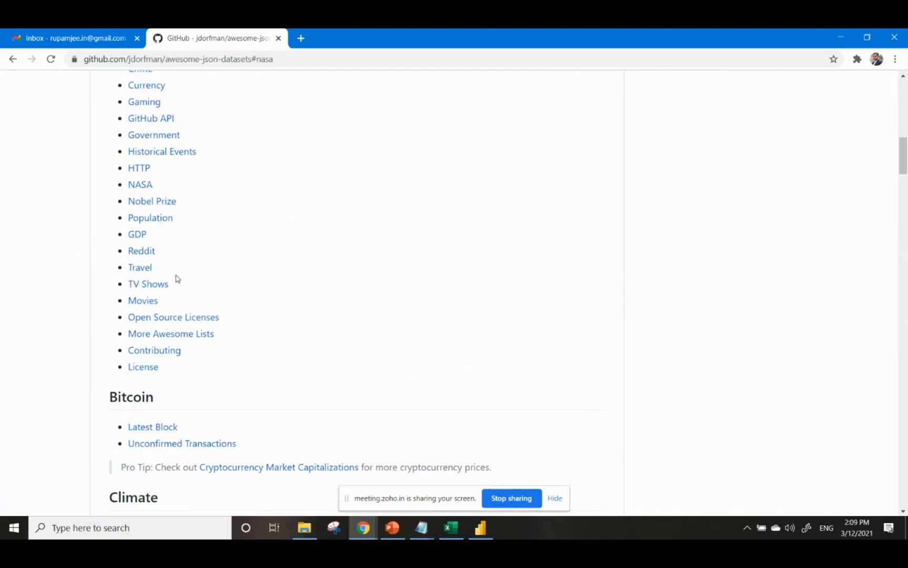
Step: Open the India dataset in the GDP section and copy the address of its World Bank JSON page
{"action": "left_click", "coordinate": [136, 235]}
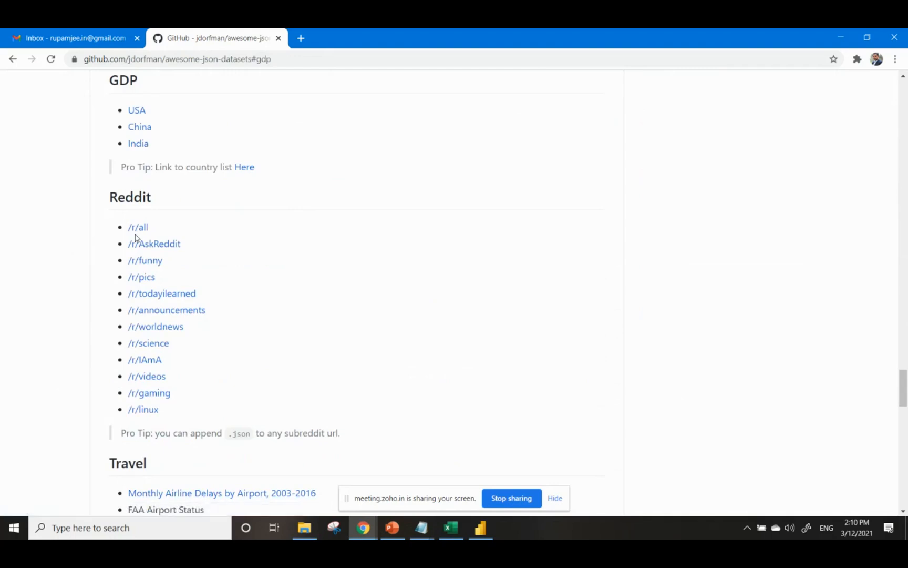
{"action": "left_click", "coordinate": [141, 147]}
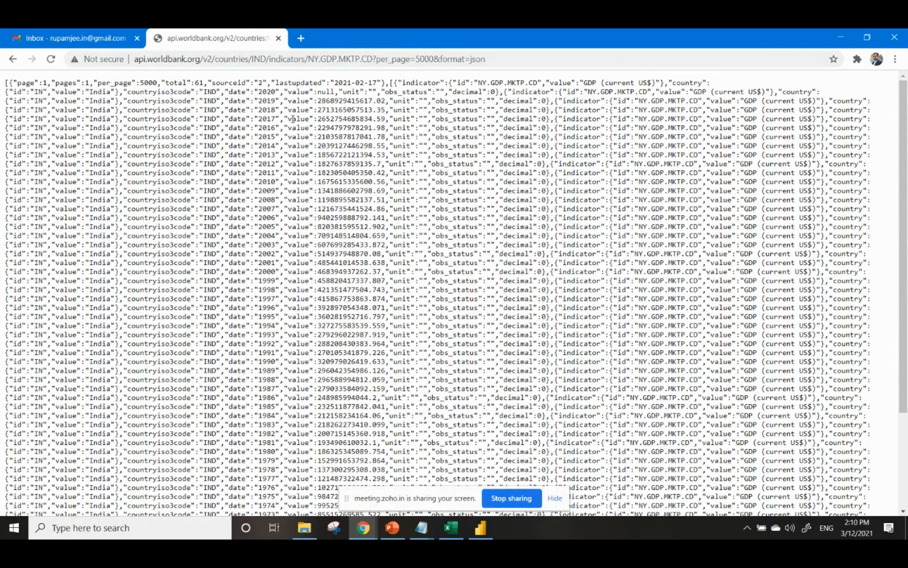
{"action": "left_click", "coordinate": [516, 57]}
{"action": "key", "text": "ctrl+c"}
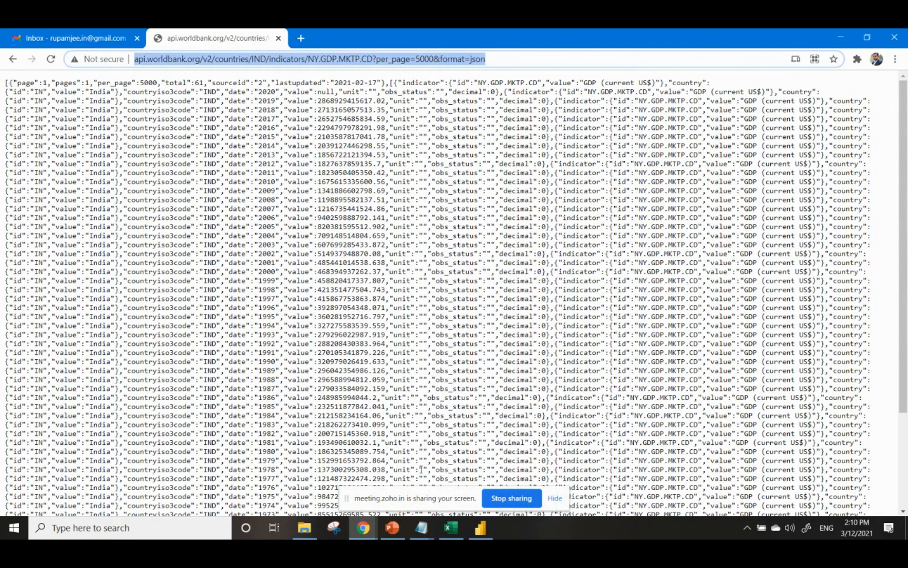
Step: Switch to the Zoho Meeting page and send the copied World Bank India GDP link to everyone in the Q&A
{"action": "mouse_move", "coordinate": [364, 536]}
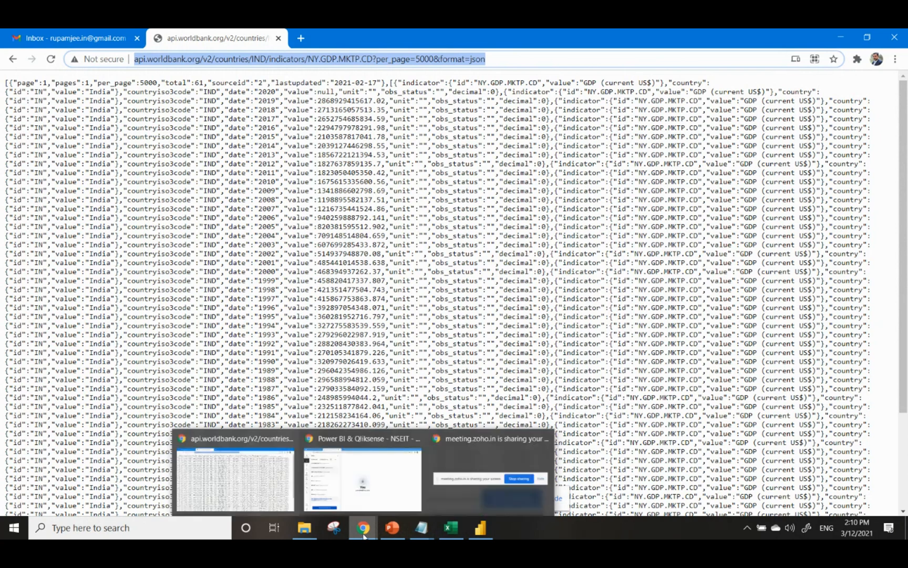
{"action": "left_click", "coordinate": [384, 493]}
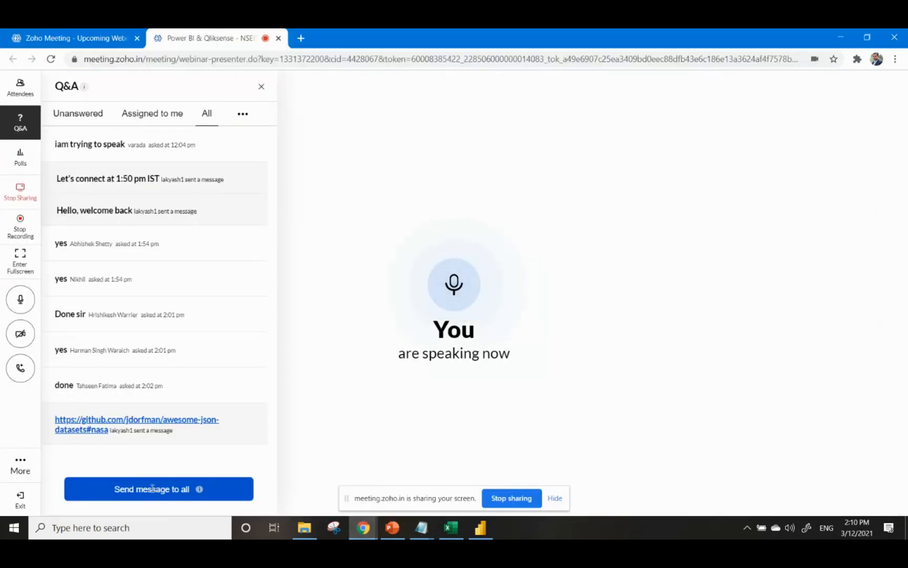
{"action": "left_click", "coordinate": [155, 486]}
{"action": "key", "text": "ctrl+v"}
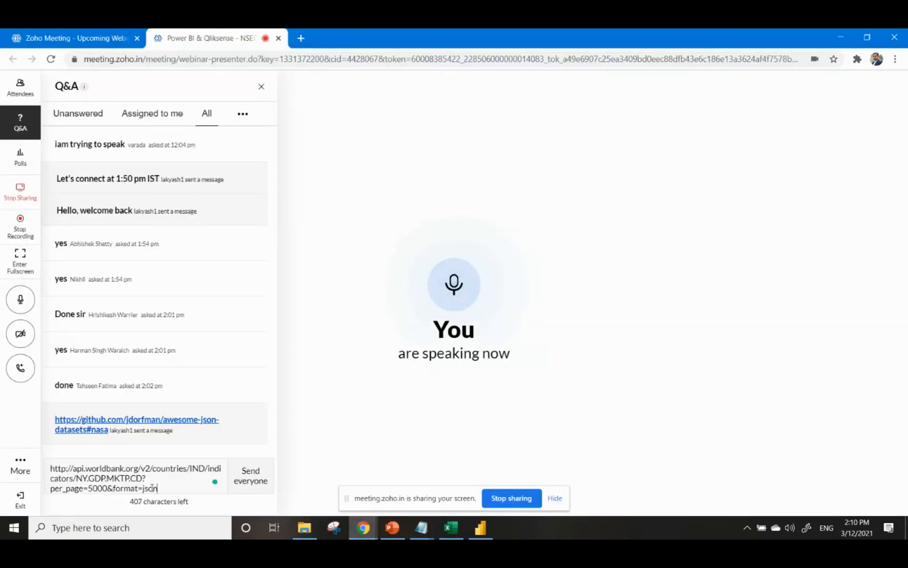
{"action": "key", "text": "Return"}
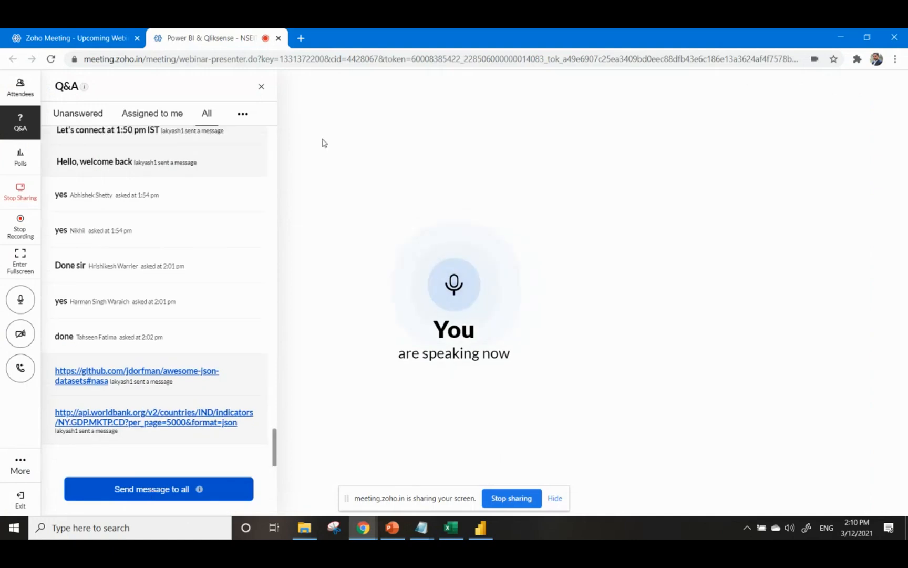
Step: Switch to Power BI Desktop and import web data in Basic mode from the copied World Bank India GDP JSON URL
{"action": "left_click", "coordinate": [363, 528]}
{"action": "left_click", "coordinate": [231, 478]}
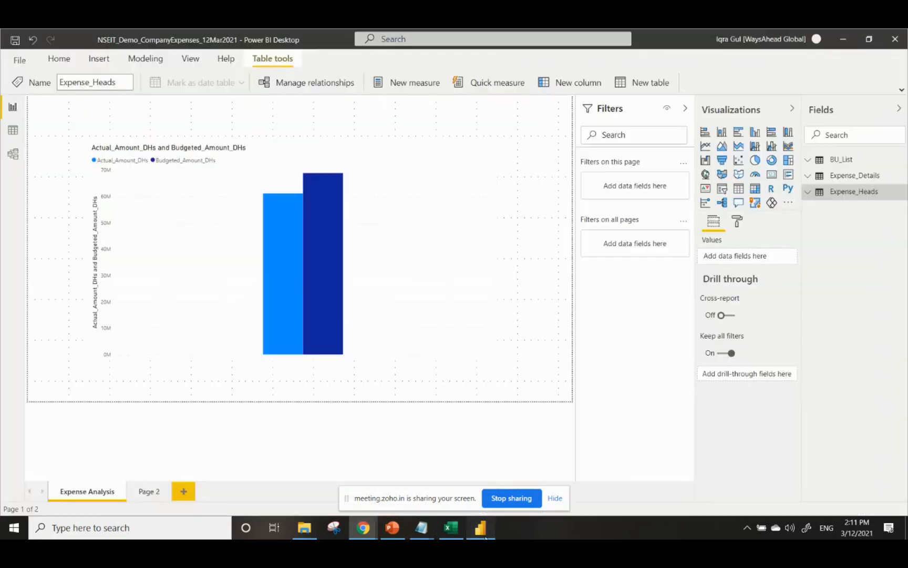
{"action": "left_click", "coordinate": [480, 527]}
{"action": "left_click", "coordinate": [512, 366]}
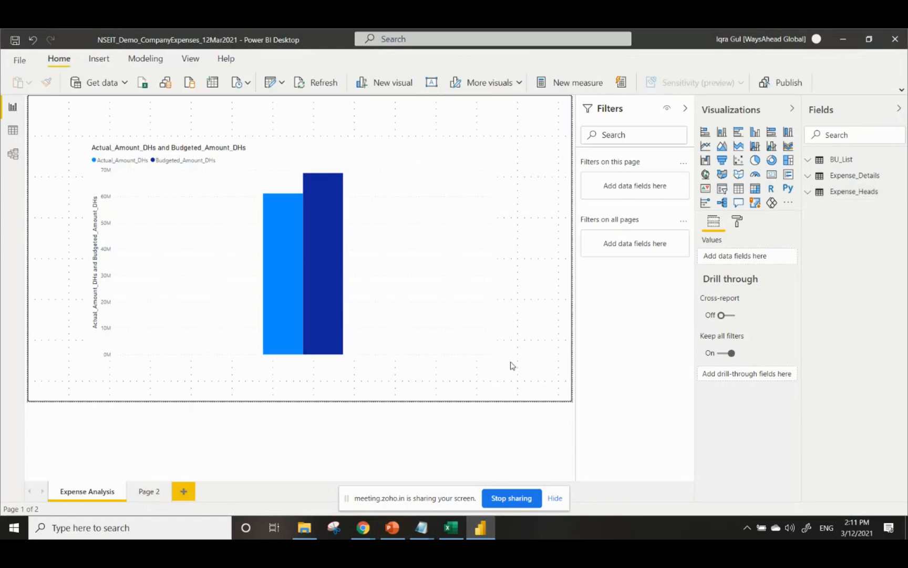
{"action": "left_click", "coordinate": [127, 85]}
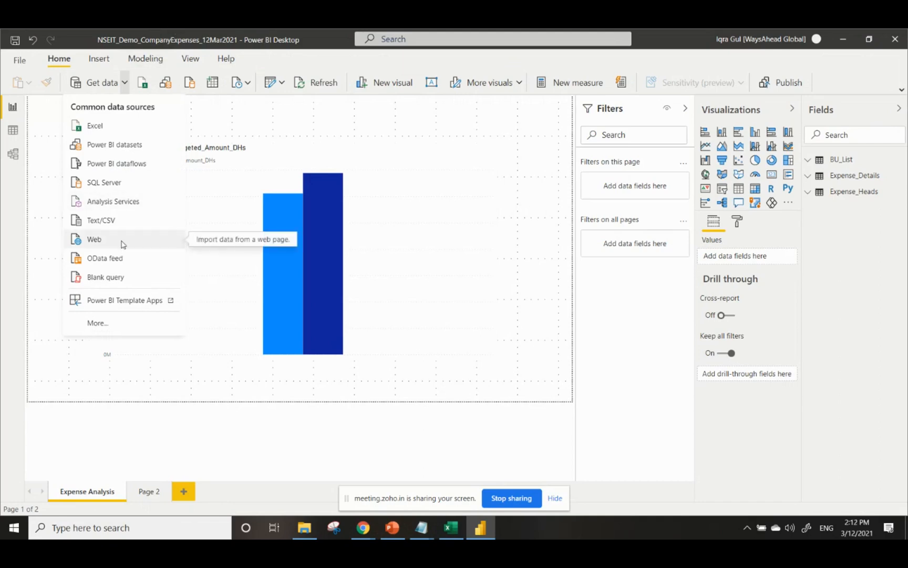
{"action": "left_click", "coordinate": [94, 239]}
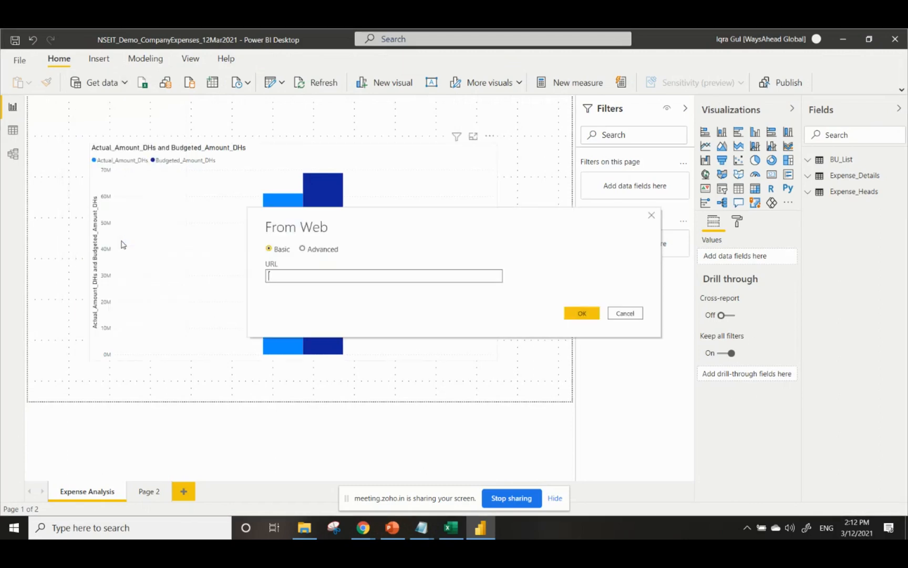
{"action": "key", "text": "ctrl+v"}
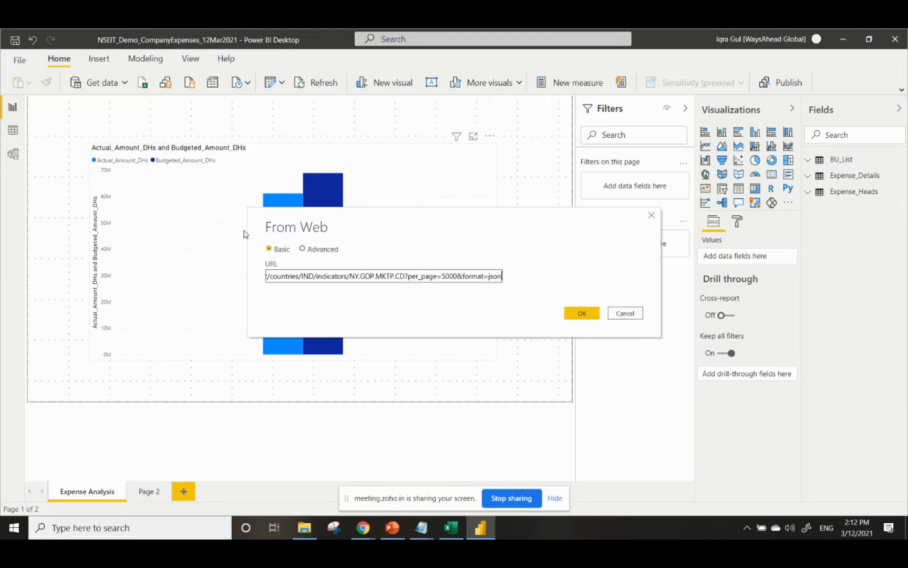
{"action": "left_click", "coordinate": [582, 313]}
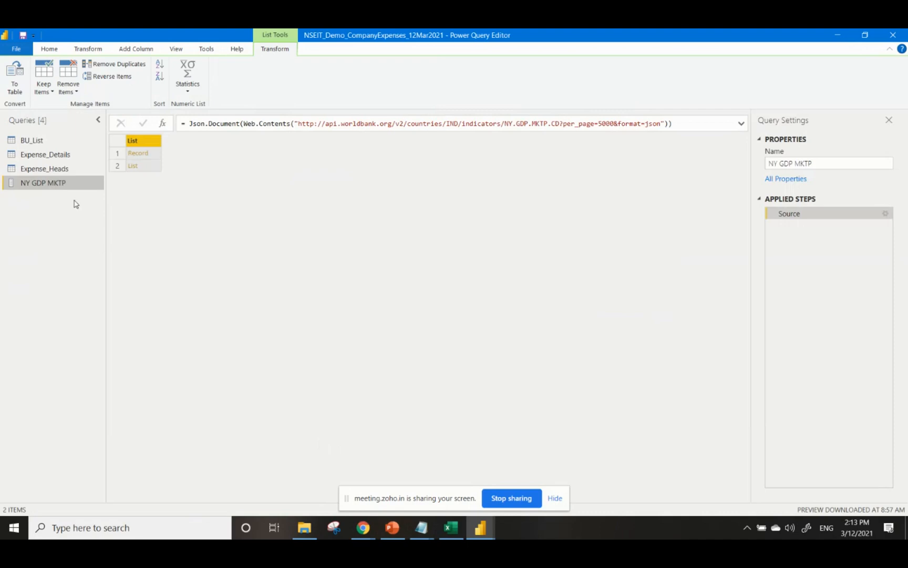
Step: Convert the query's nested list to a table with no delimiter and expand Column1 into all fields, keeping the original column name as prefix
{"action": "left_click", "coordinate": [135, 165]}
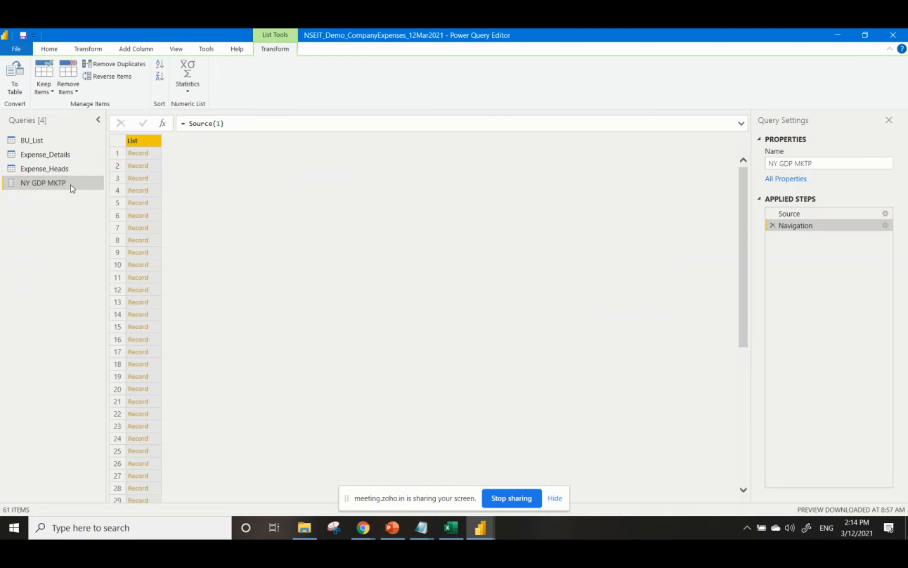
{"action": "left_click", "coordinate": [17, 88]}
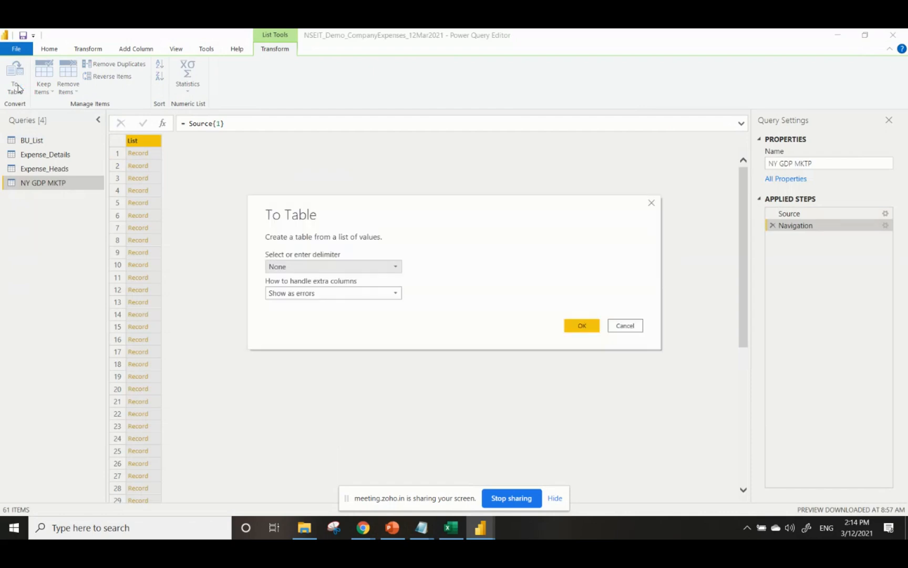
{"action": "left_click", "coordinate": [584, 326]}
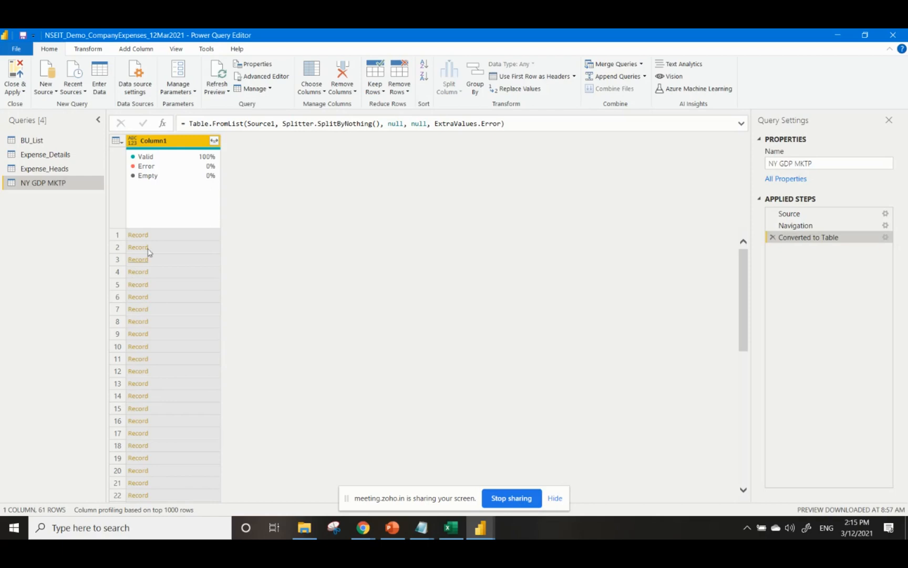
{"action": "left_click", "coordinate": [214, 141]}
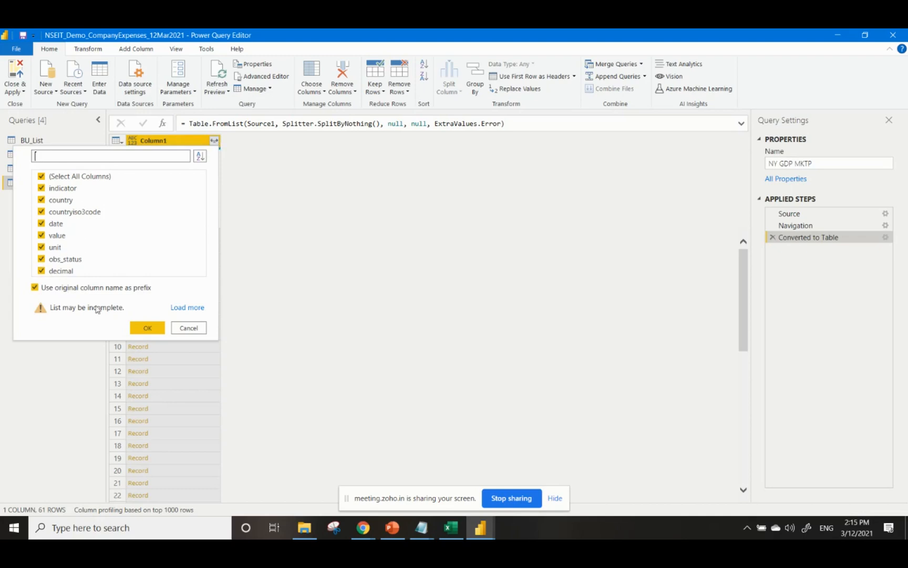
{"action": "left_click", "coordinate": [147, 329]}
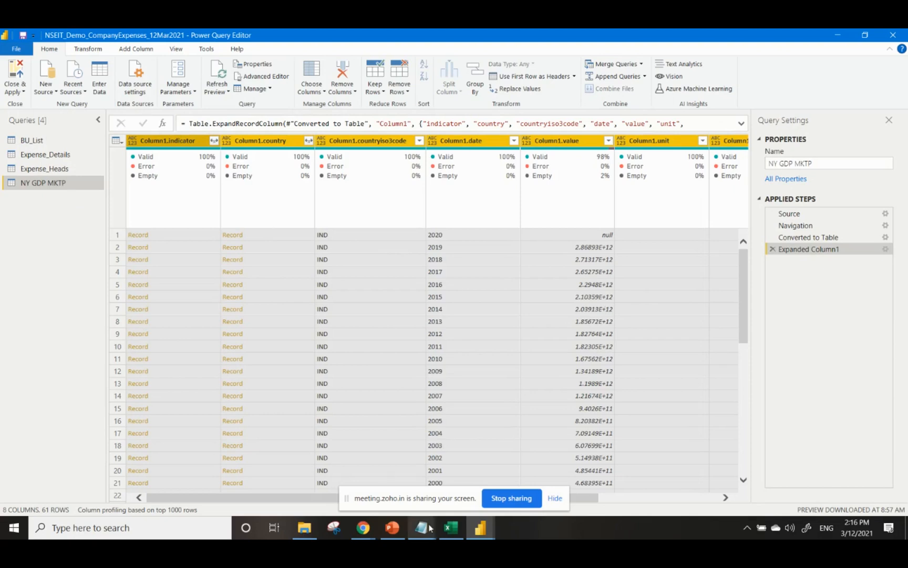
Step: Switch to the Zoho Meeting page in Chrome and check the newest Q&A messages and the attendee list
{"action": "left_click", "coordinate": [363, 527]}
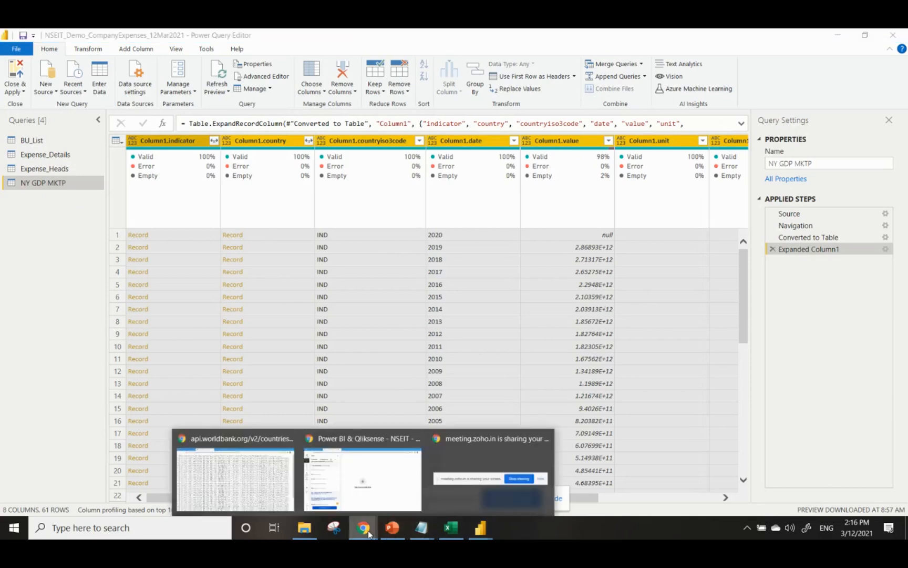
{"action": "left_click", "coordinate": [389, 489]}
{"action": "scroll", "coordinate": [227, 392], "scroll_direction": "down", "scroll_amount": 2}
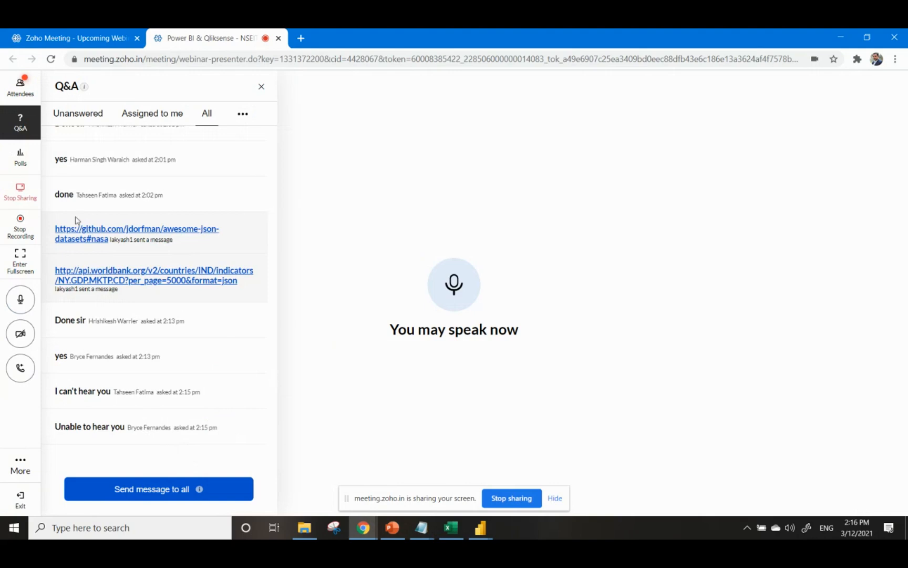
{"action": "left_click", "coordinate": [23, 88]}
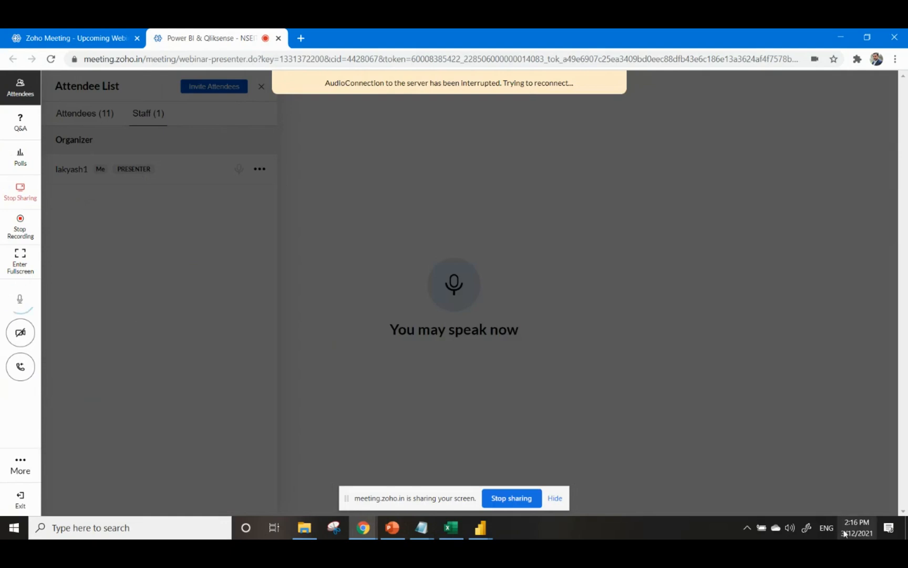
{"action": "left_click", "coordinate": [792, 529]}
{"action": "left_click", "coordinate": [791, 529]}
{"action": "left_click", "coordinate": [747, 529]}
{"action": "left_click", "coordinate": [746, 528]}
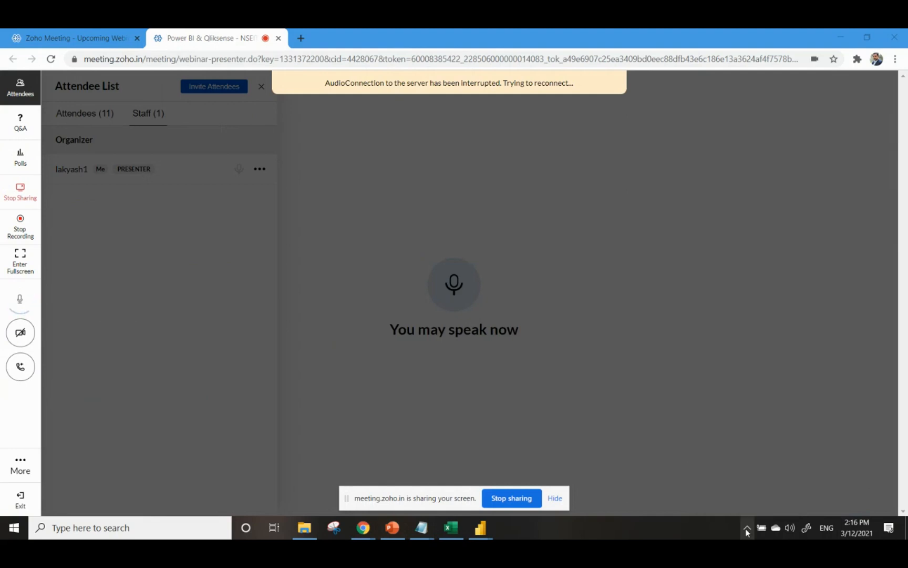
{"action": "left_click", "coordinate": [537, 84]}
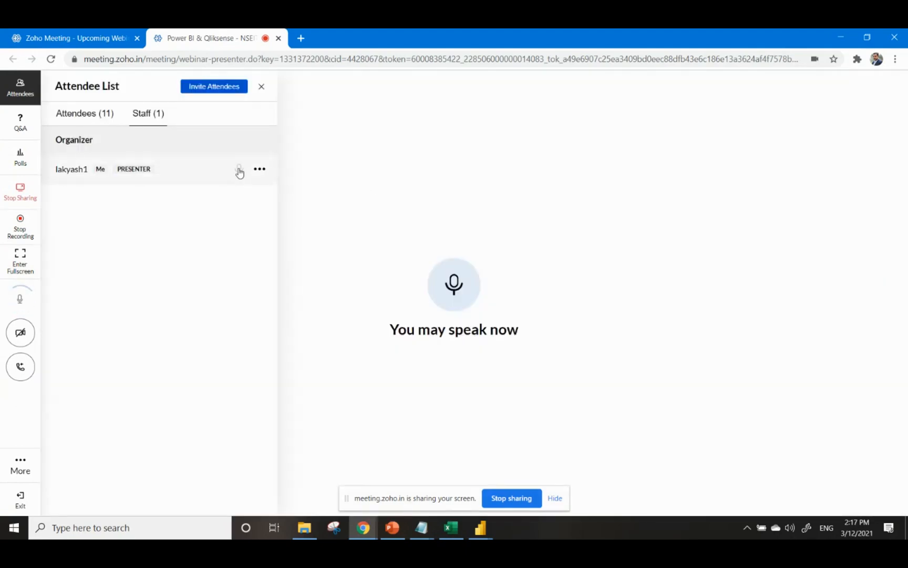
Step: Check the organizer's options in the staff list and try to toggle the organizer's microphone
{"action": "left_click", "coordinate": [263, 173]}
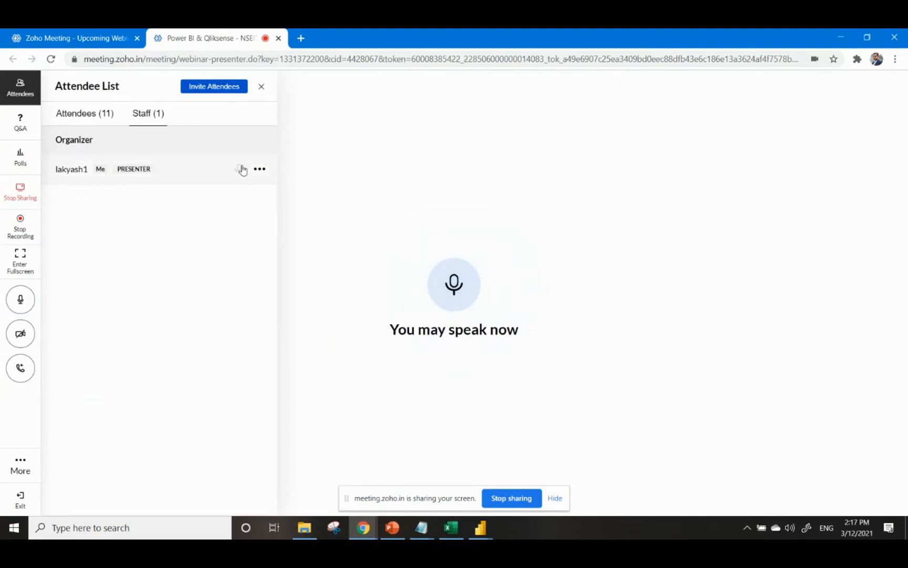
{"action": "left_click", "coordinate": [263, 173]}
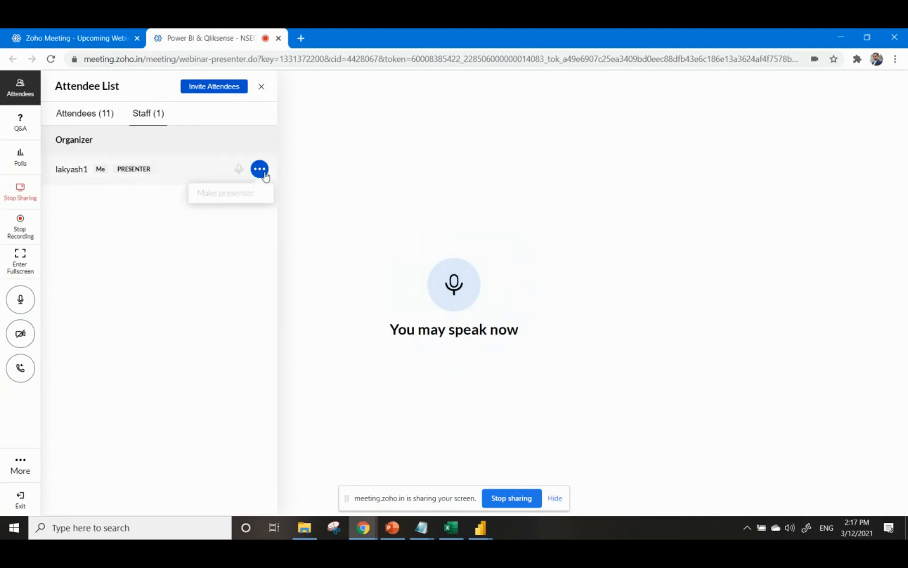
{"action": "left_click", "coordinate": [258, 171]}
{"action": "left_click", "coordinate": [256, 171]}
{"action": "left_click", "coordinate": [238, 173]}
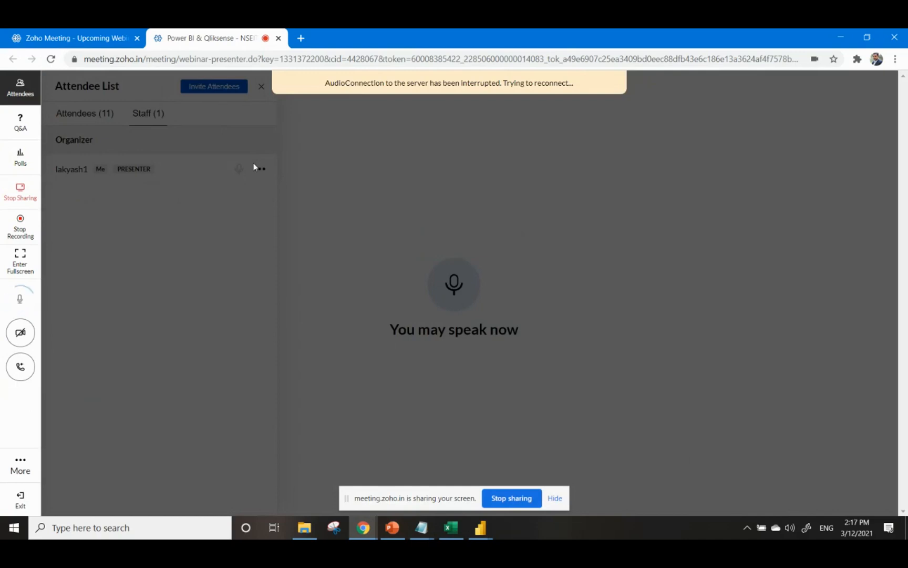
Step: Switch to Snipping Tool and capture a snip of the Zoho Meeting page including the audio connection banner
{"action": "left_click", "coordinate": [333, 528]}
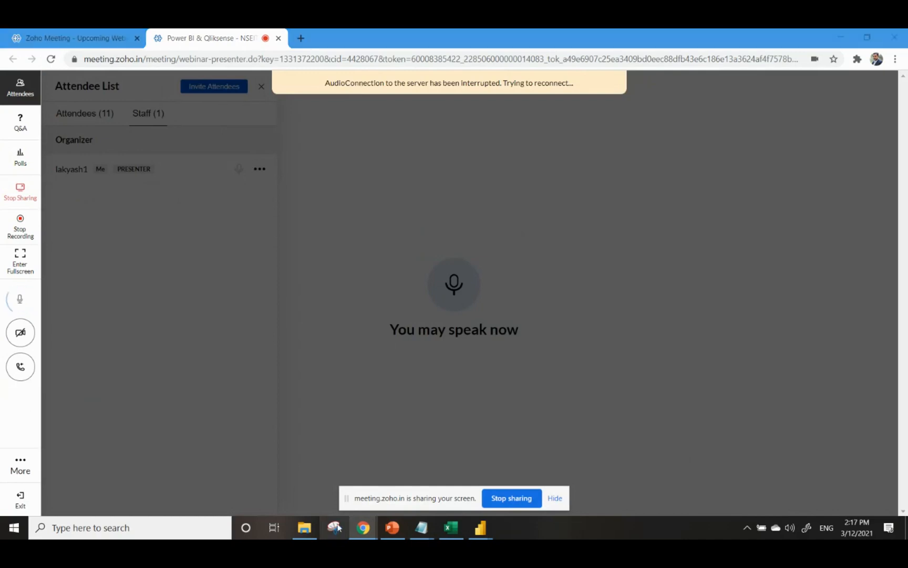
{"action": "left_click", "coordinate": [657, 142]}
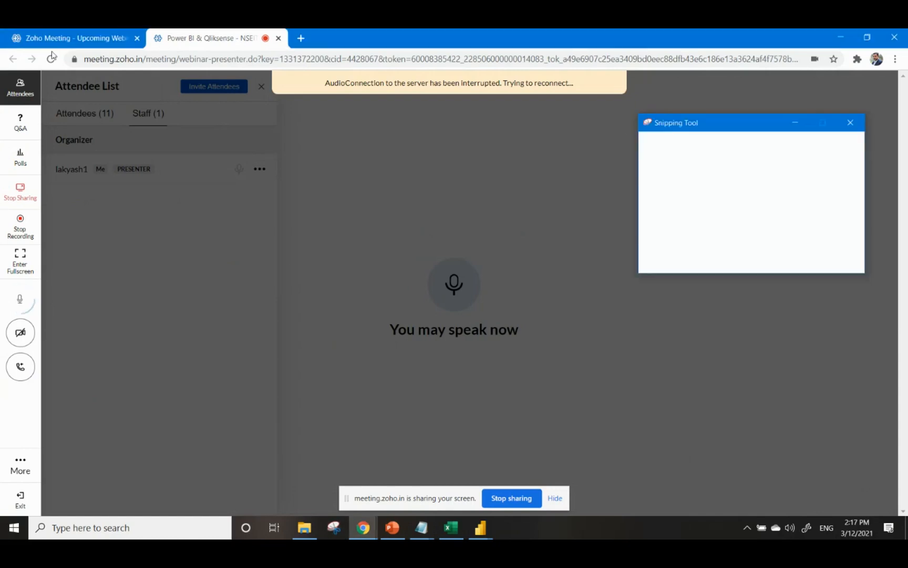
{"action": "left_click_drag", "start_coordinate": [0, 29], "coordinate": [723, 419]}
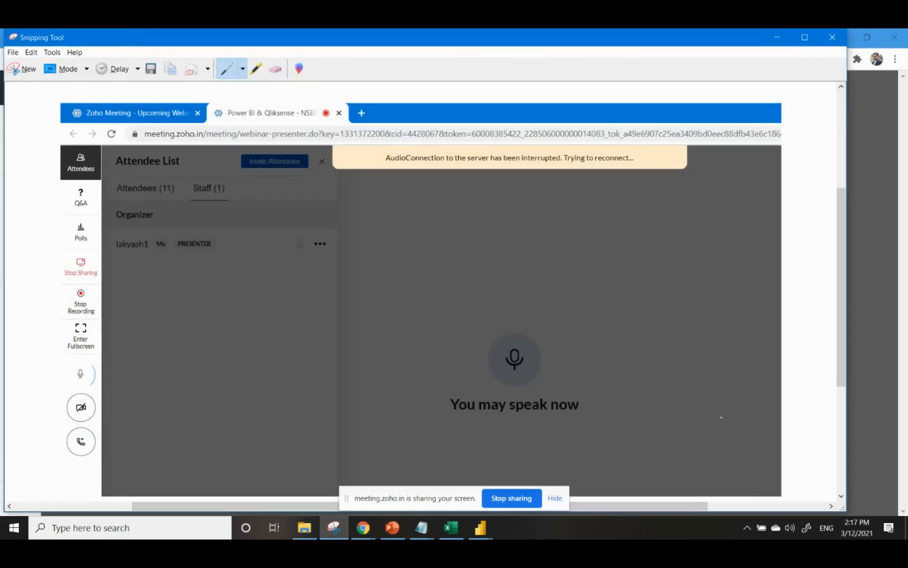
Step: Switch to the Chrome window with the World Bank India GDP JSON data and stop sharing the screen with the meeting
{"action": "left_click", "coordinate": [363, 527]}
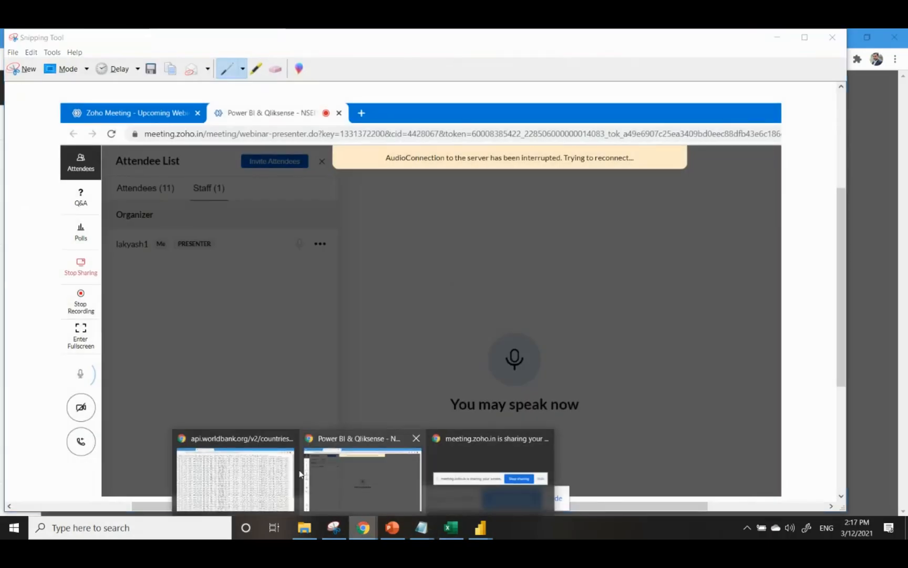
{"action": "left_click", "coordinate": [270, 476]}
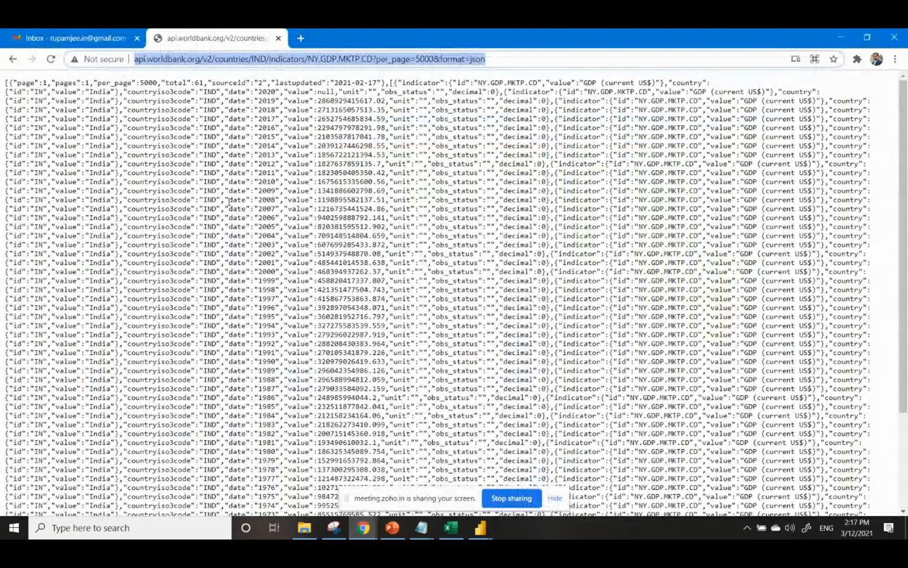
{"action": "left_click", "coordinate": [507, 495]}
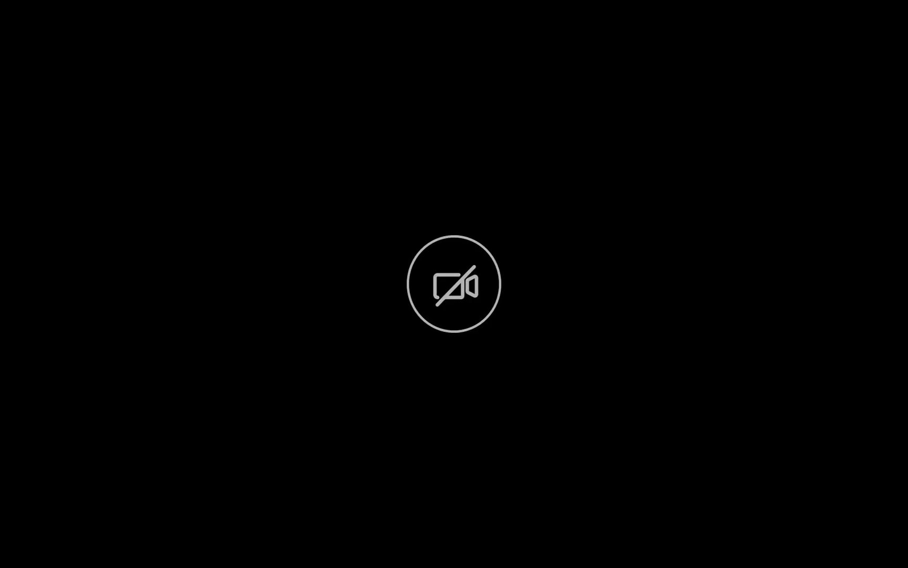